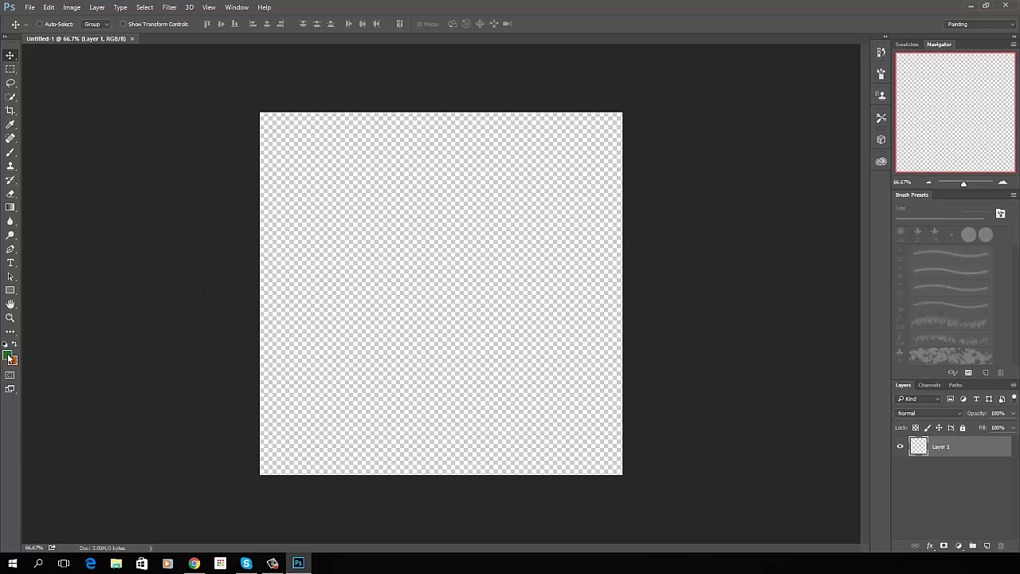
Set the foreground colour to hex 2b6e2b in the Color Picker
click(8, 356)
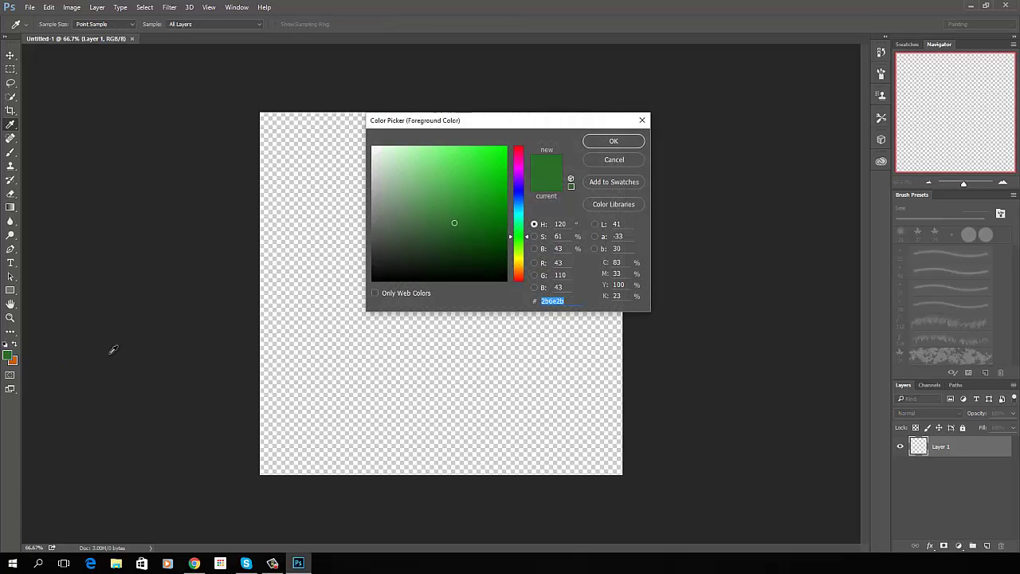
click(569, 301)
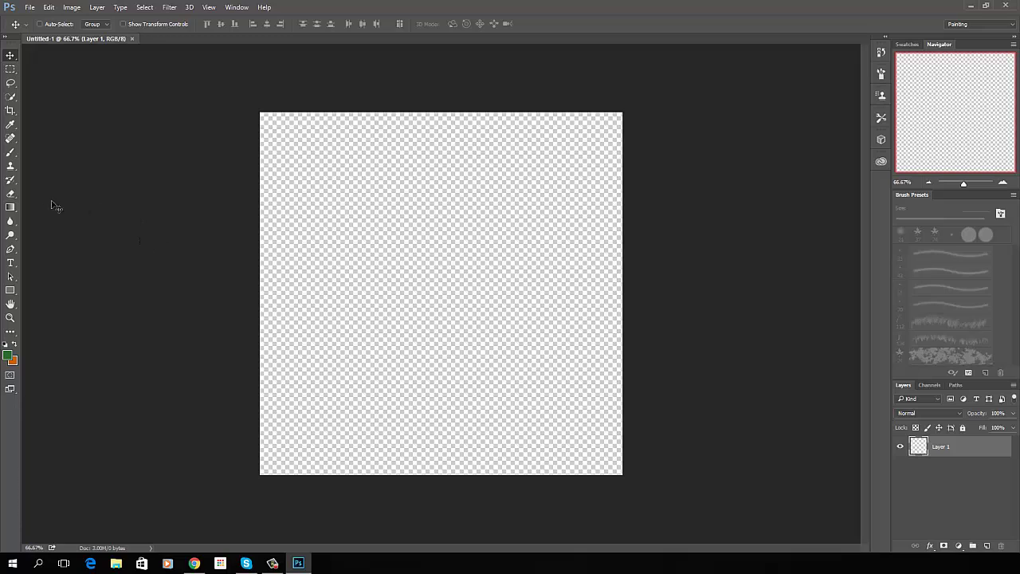
Fill Layer 1 with the dark green using the Paint Bucket Tool
click(11, 209)
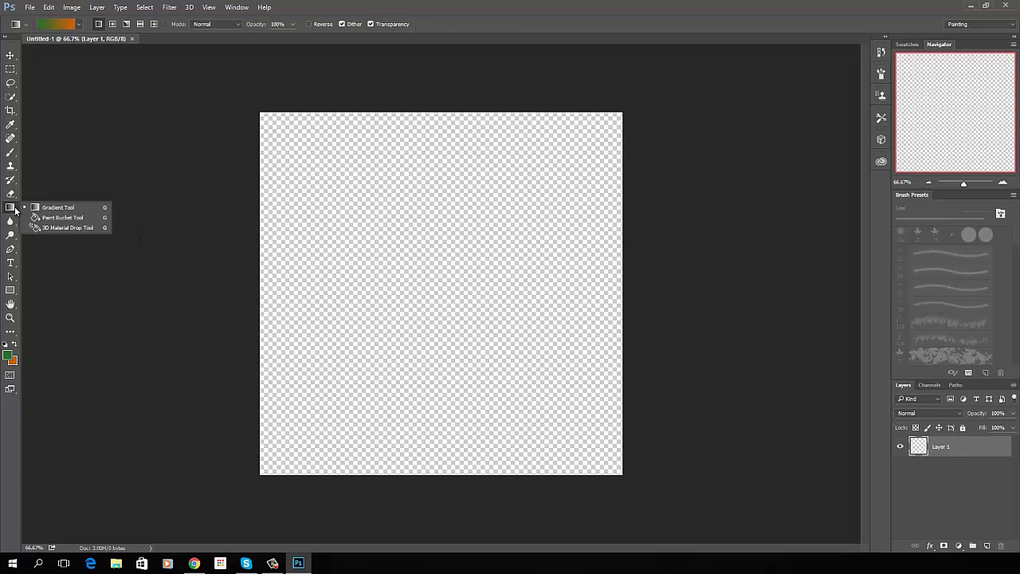
click(59, 219)
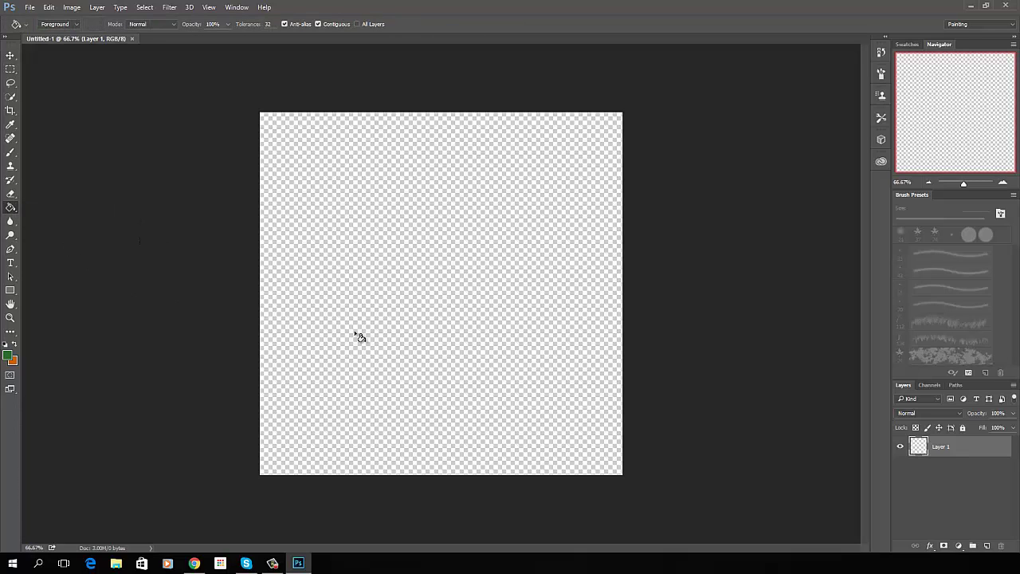
click(453, 288)
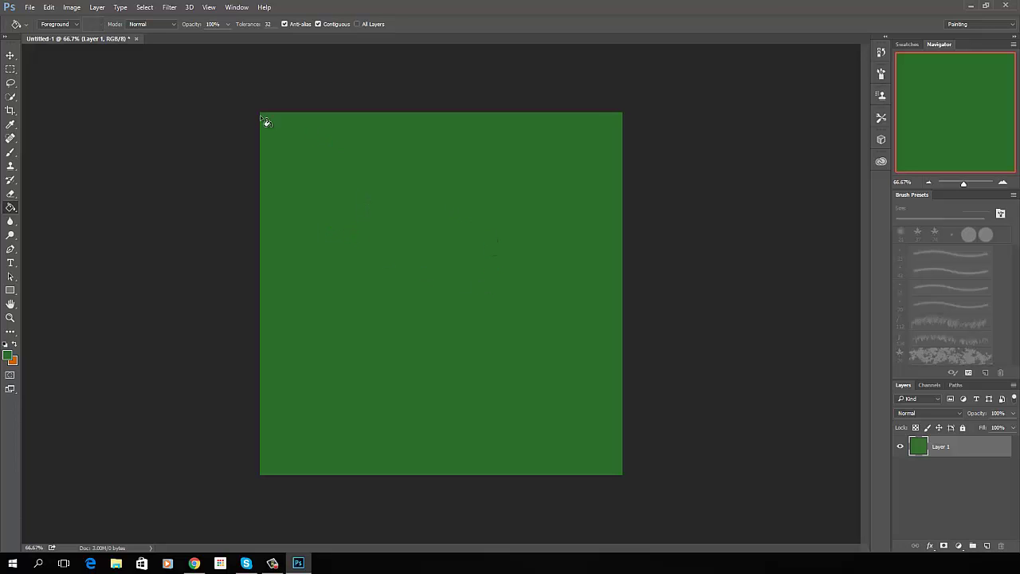
Apply Add Noise to the green layer at 30%, Gaussian, monochromatic
click(169, 7)
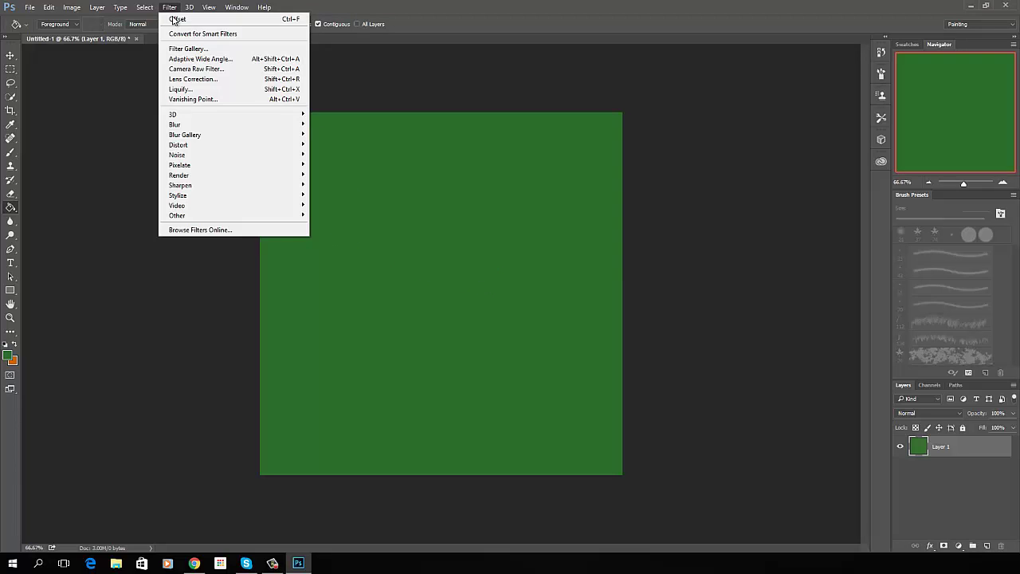
mouse_move(191, 155)
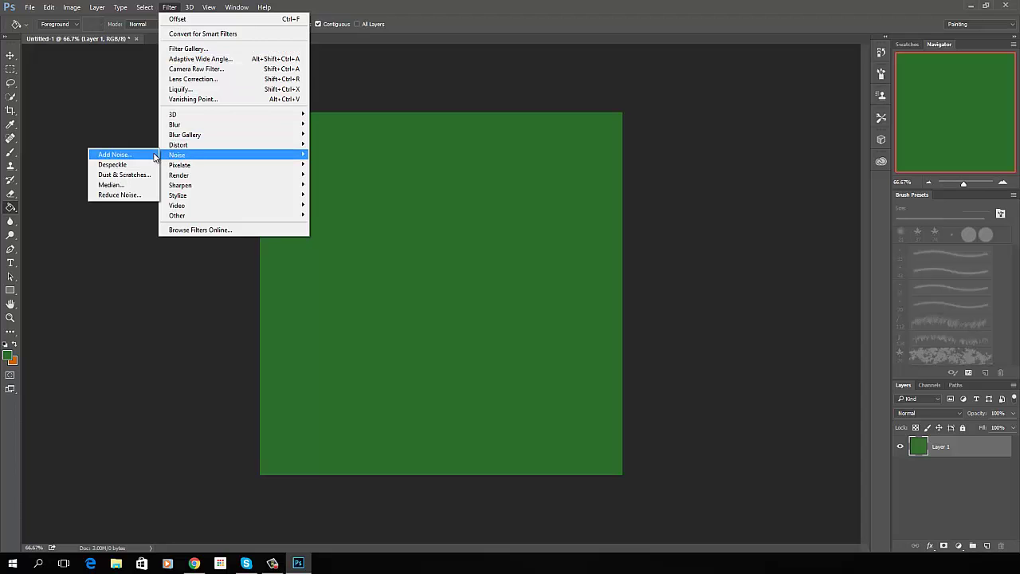
click(142, 155)
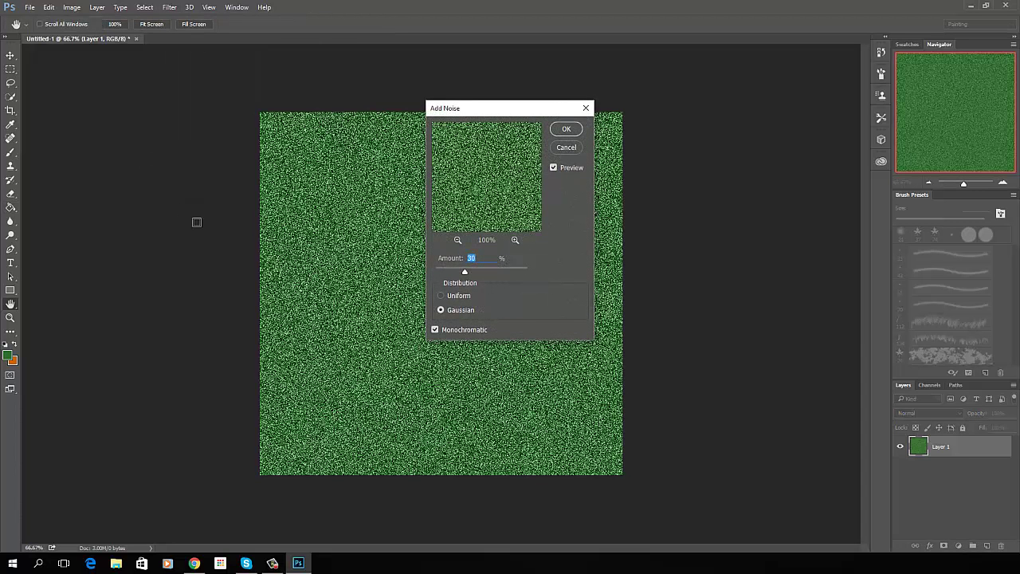
click(486, 258)
click(434, 329)
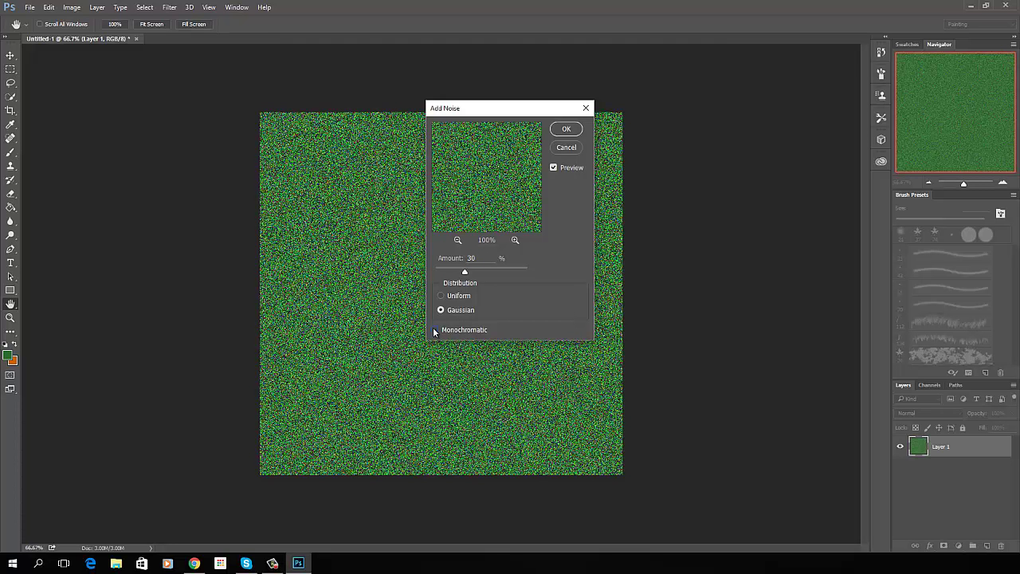
click(434, 329)
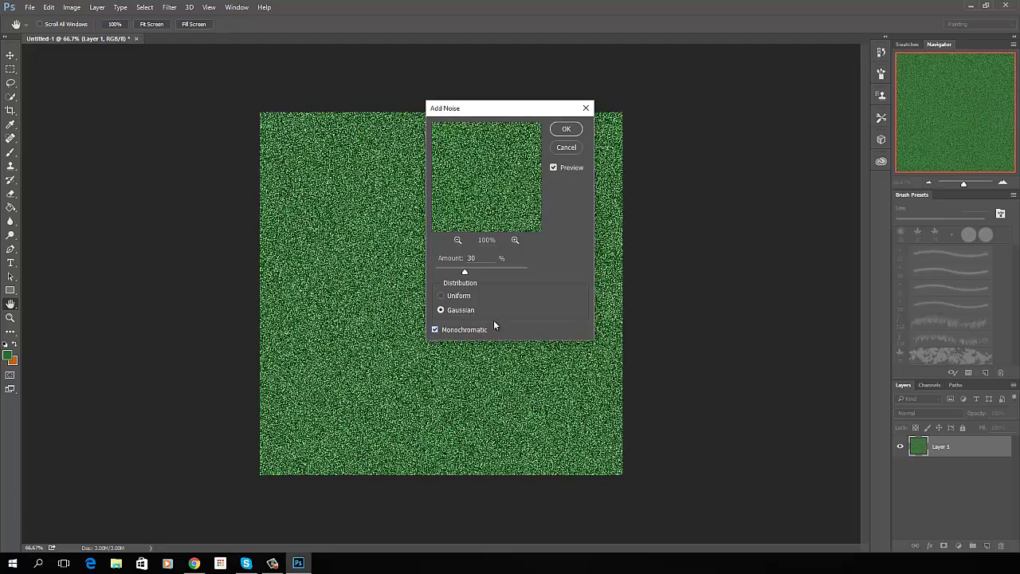
click(566, 129)
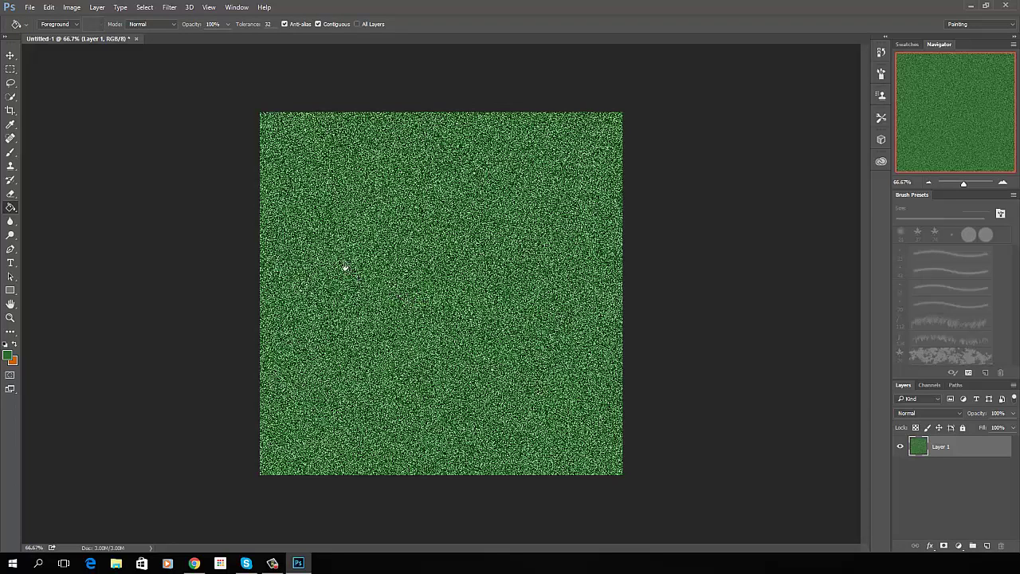
Apply a Gaussian Blur with a 1.0-pixel radius to Layer 1
click(170, 7)
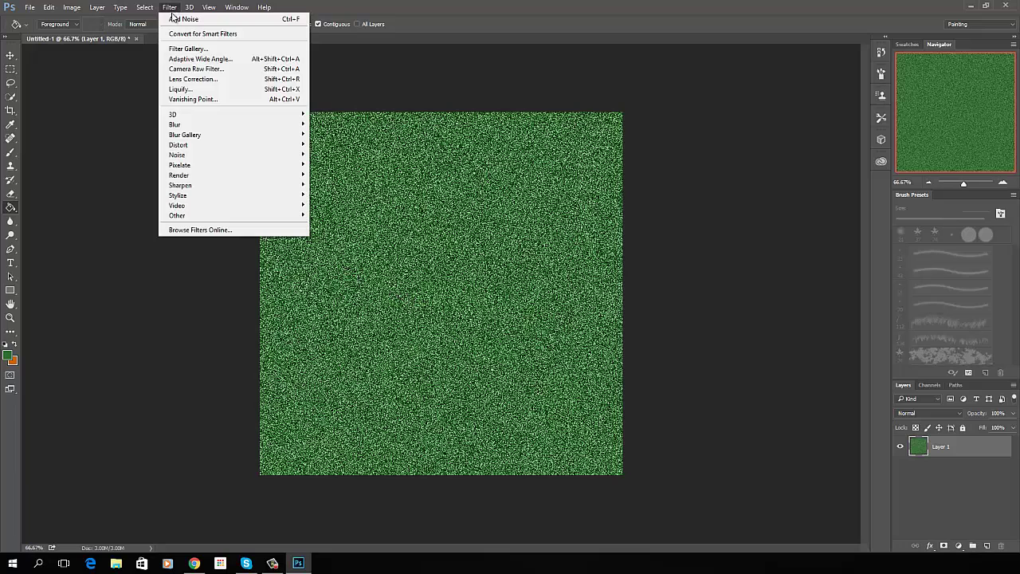
mouse_move(177, 125)
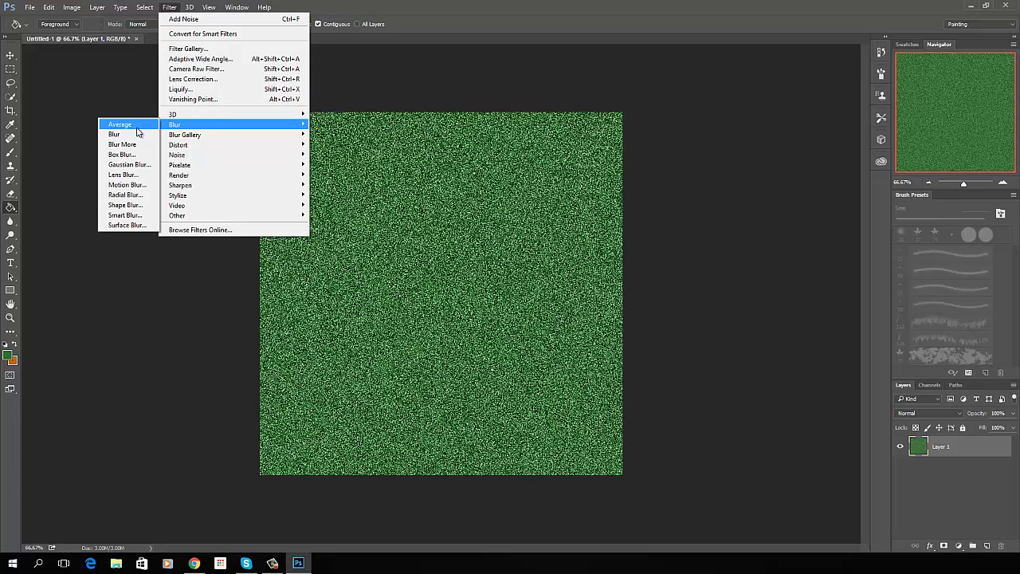
click(130, 165)
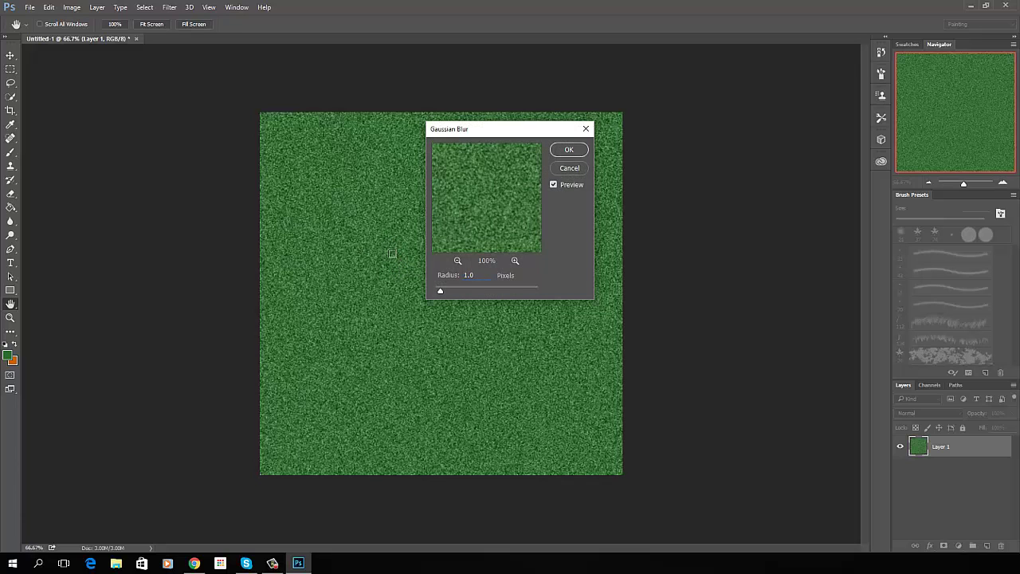
click(571, 150)
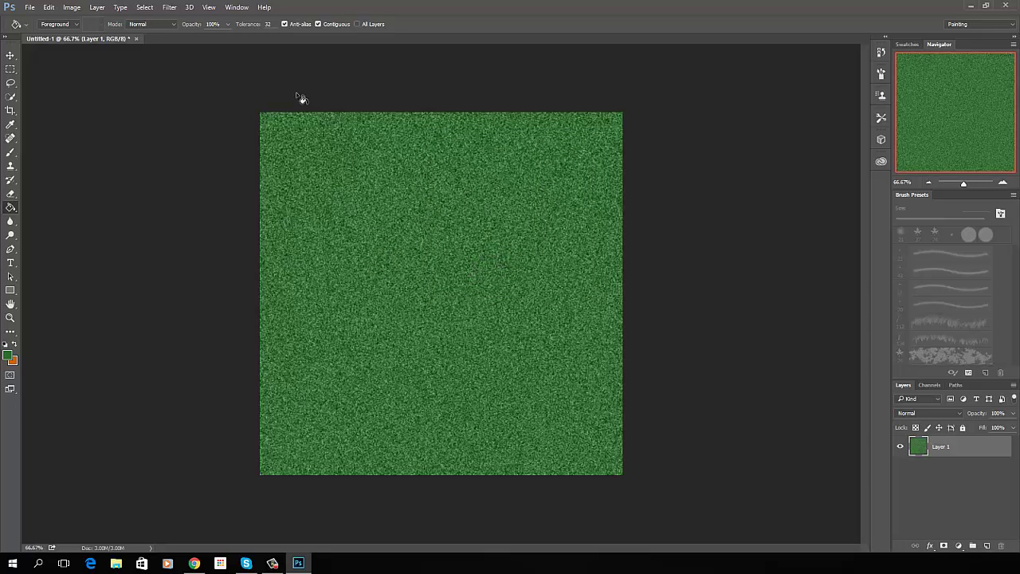
Apply the Wind filter with the Stagger method, blowing from the right
click(170, 8)
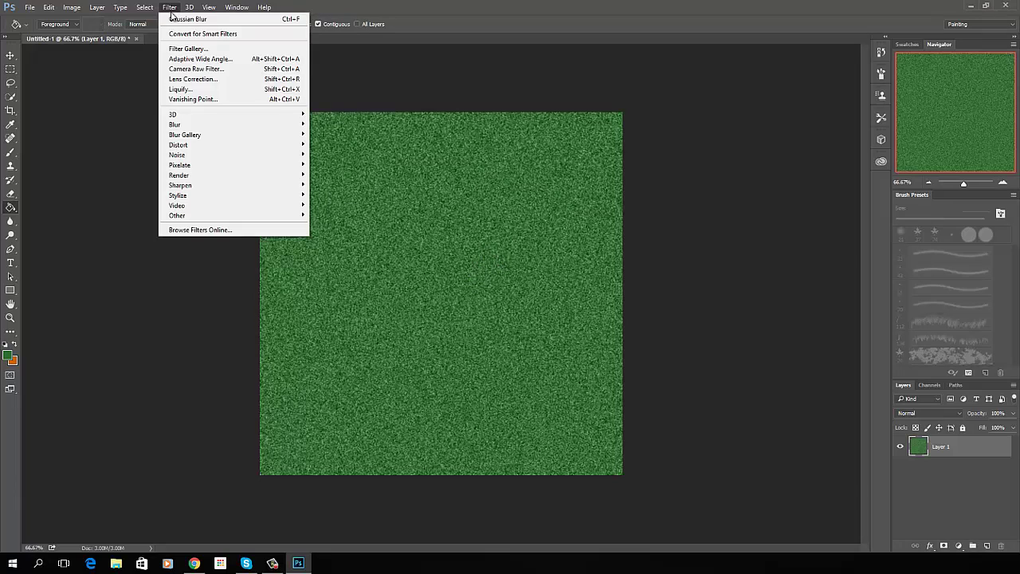
mouse_move(195, 198)
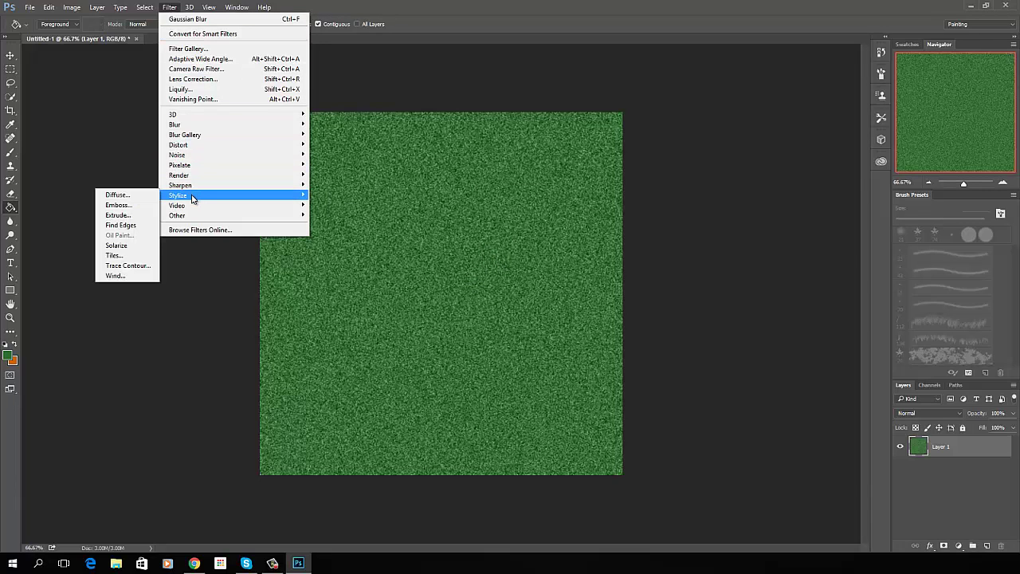
click(128, 275)
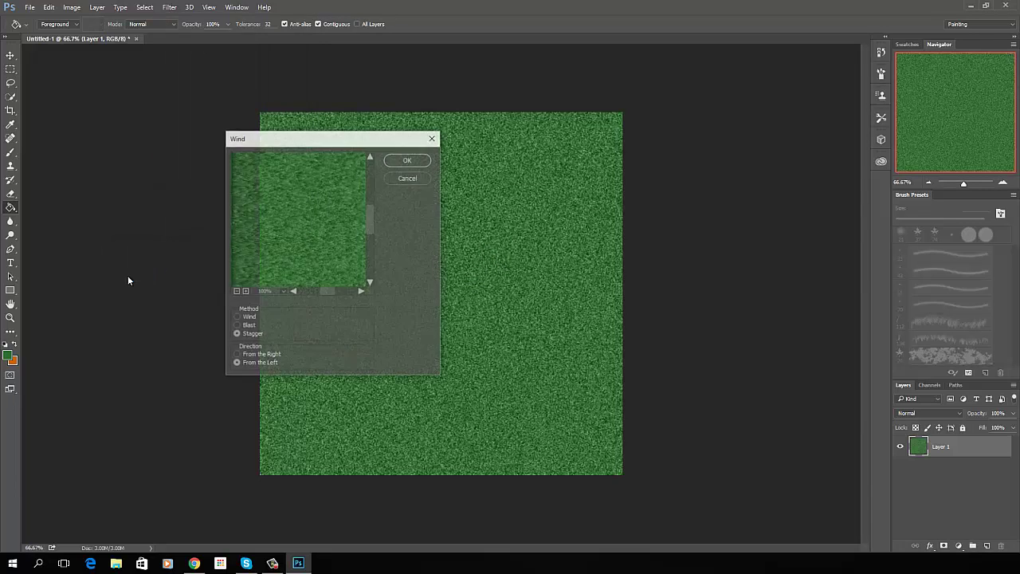
click(237, 318)
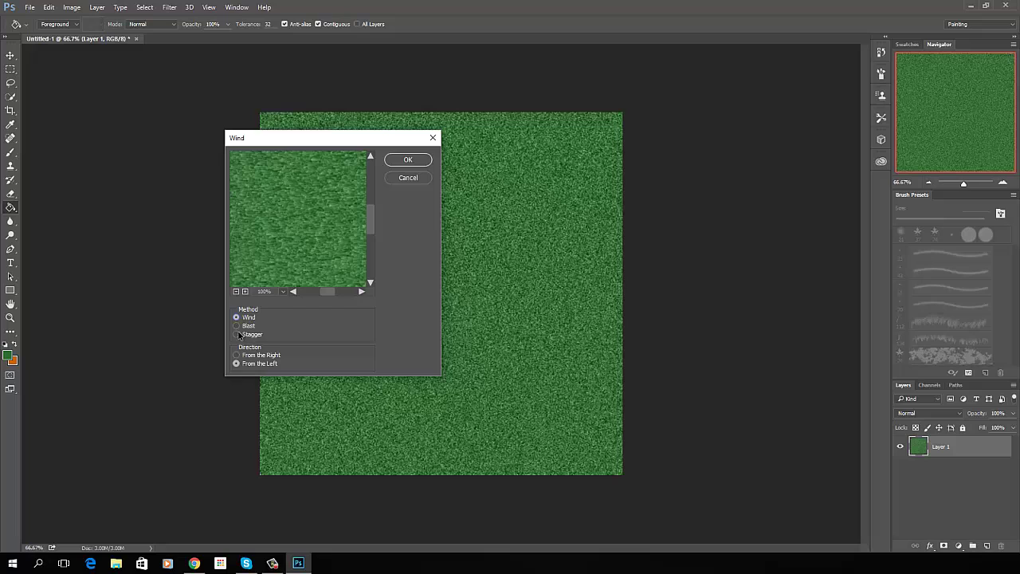
click(236, 334)
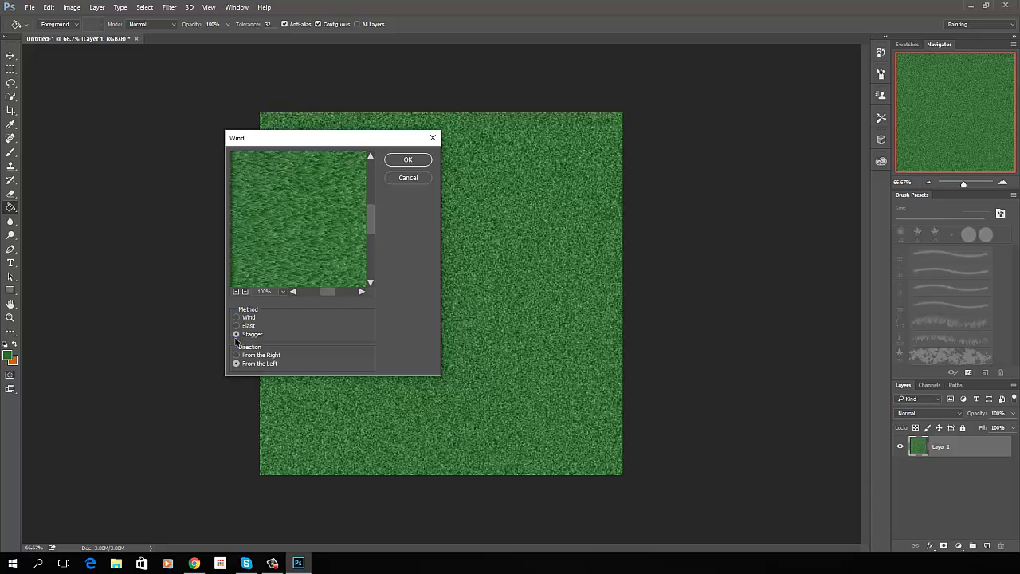
click(236, 355)
click(408, 161)
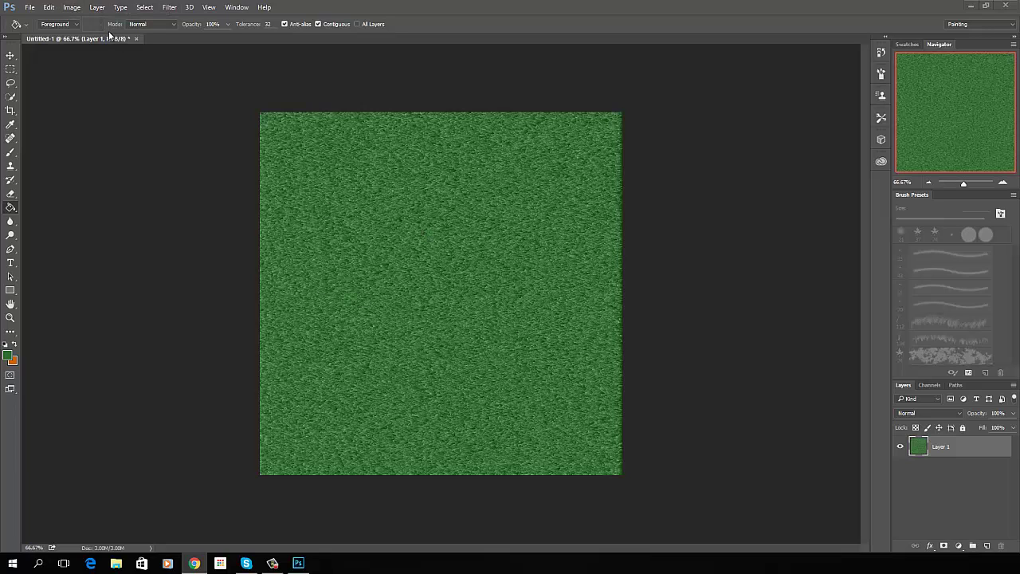
Rotate the whole canvas 90° clockwise
click(72, 11)
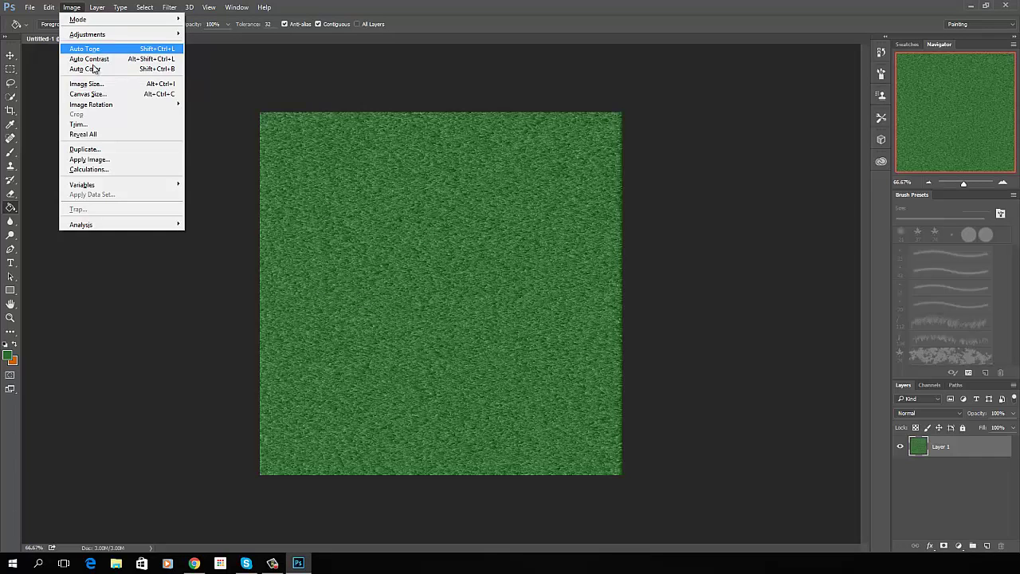
mouse_move(101, 111)
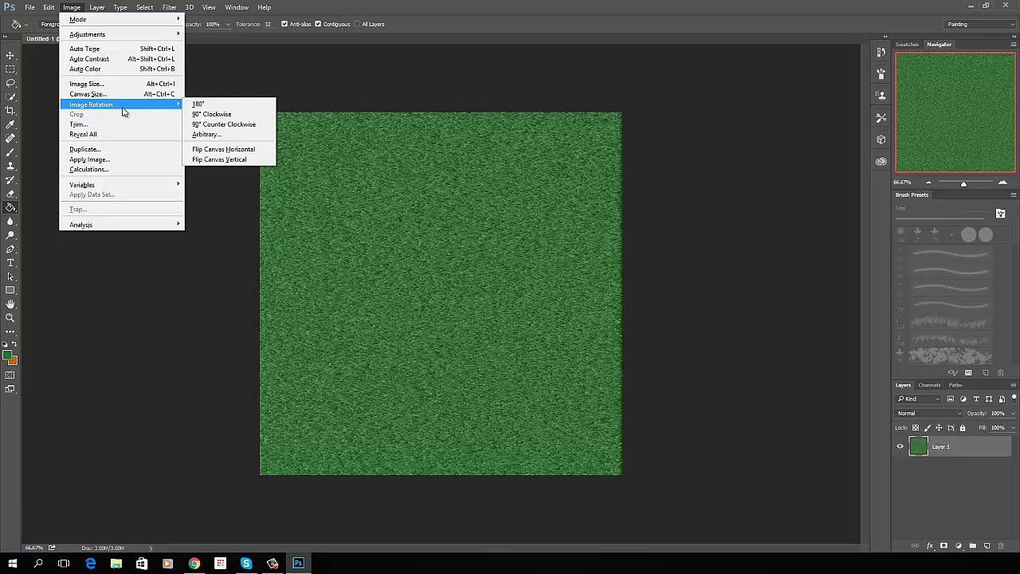
click(224, 118)
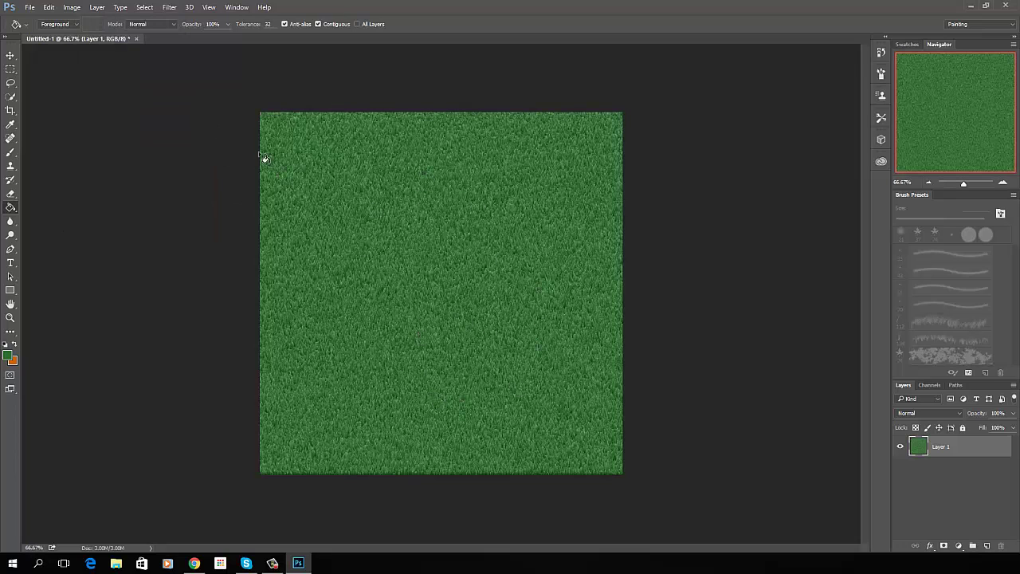
Apply a second Stagger Wind pass, blowing from the left
click(170, 8)
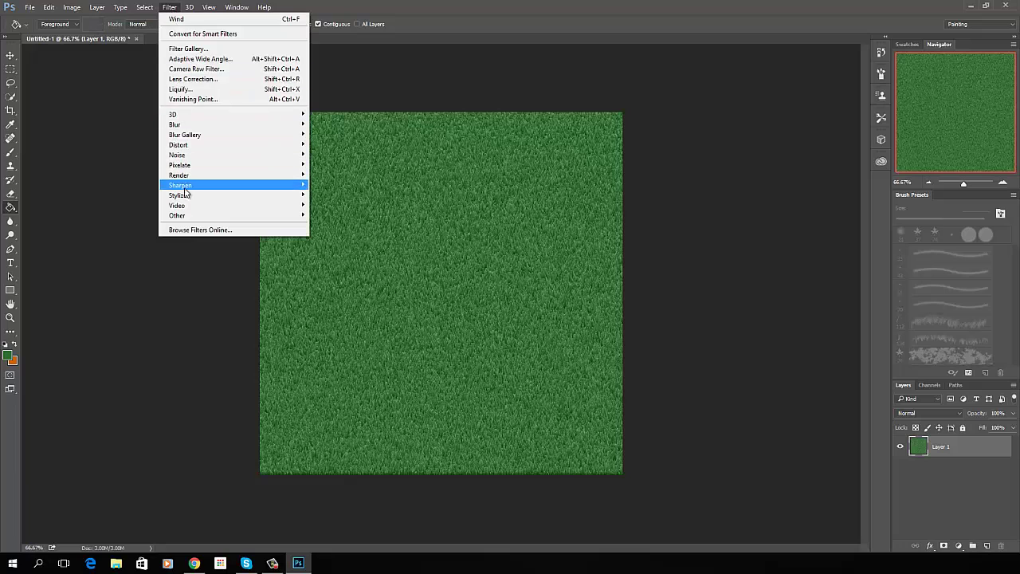
mouse_move(186, 198)
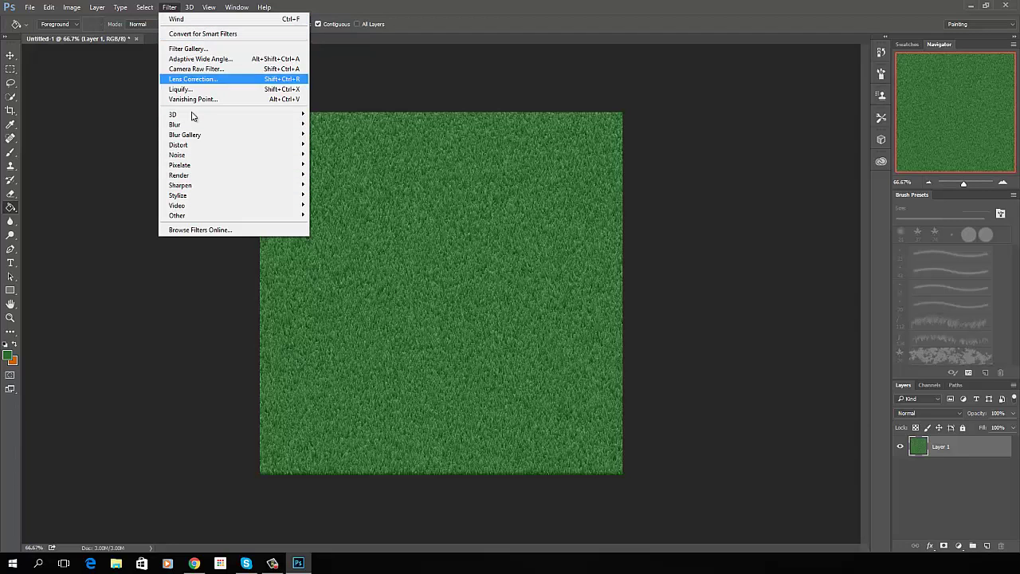
mouse_move(196, 197)
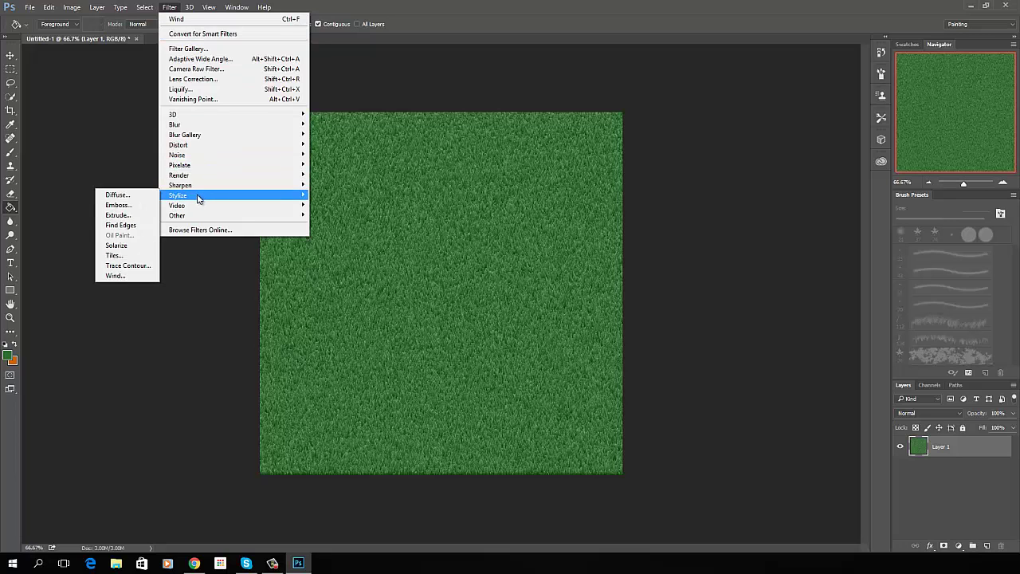
click(116, 275)
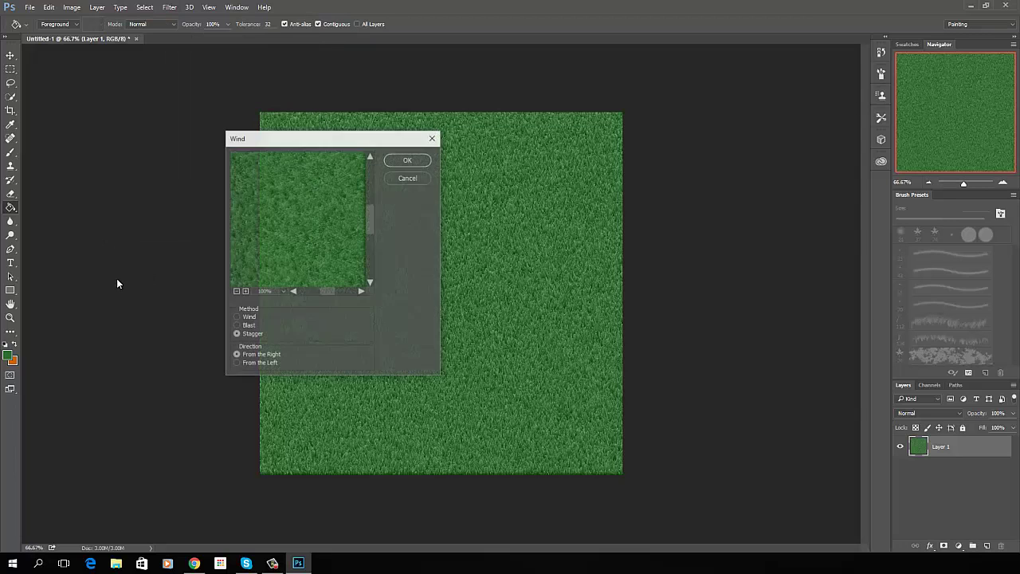
click(236, 365)
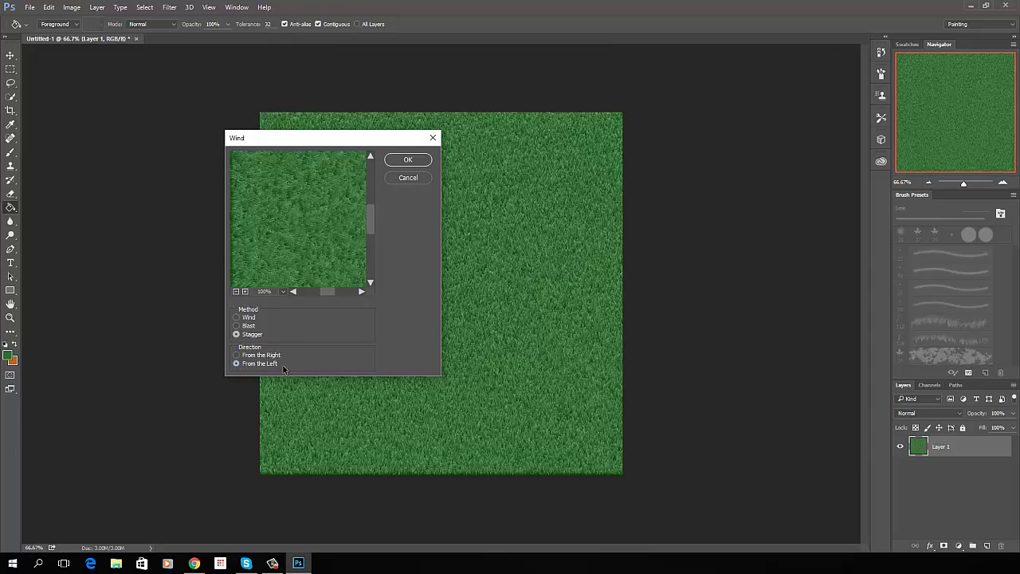
click(408, 161)
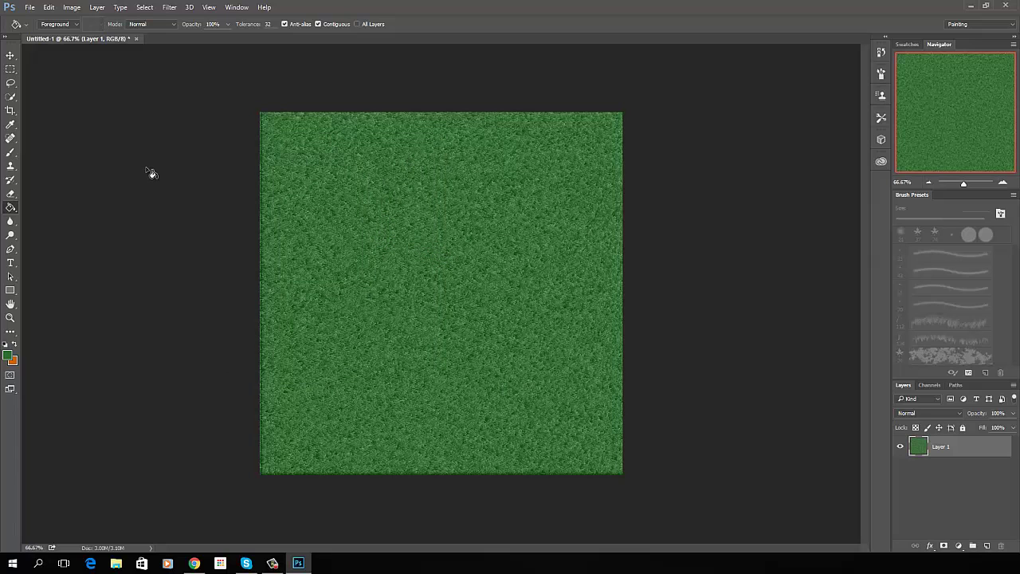
Rotate the canvas back with Image Rotation > 90° Counter Clockwise
click(74, 8)
mouse_move(91, 105)
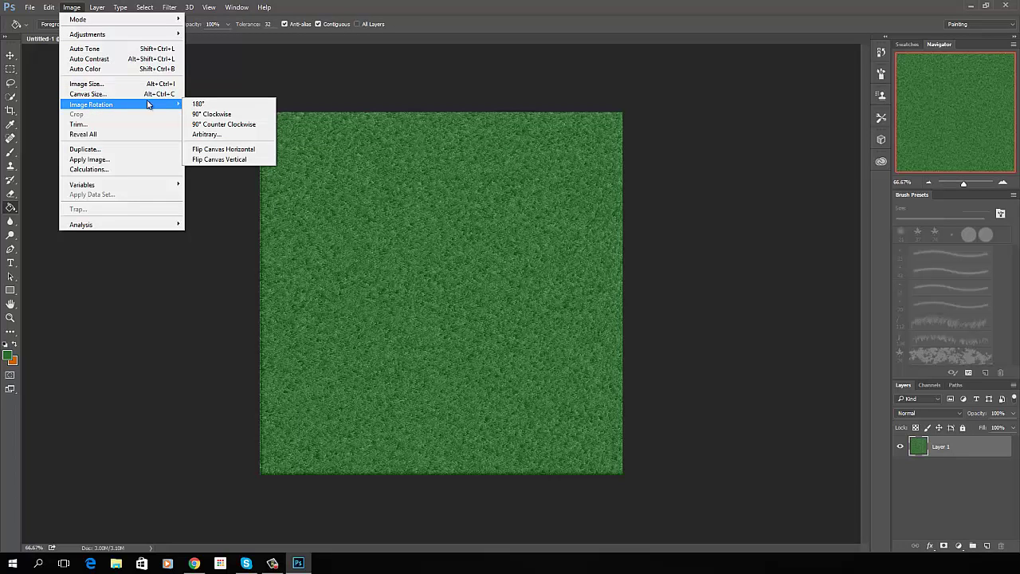
click(224, 125)
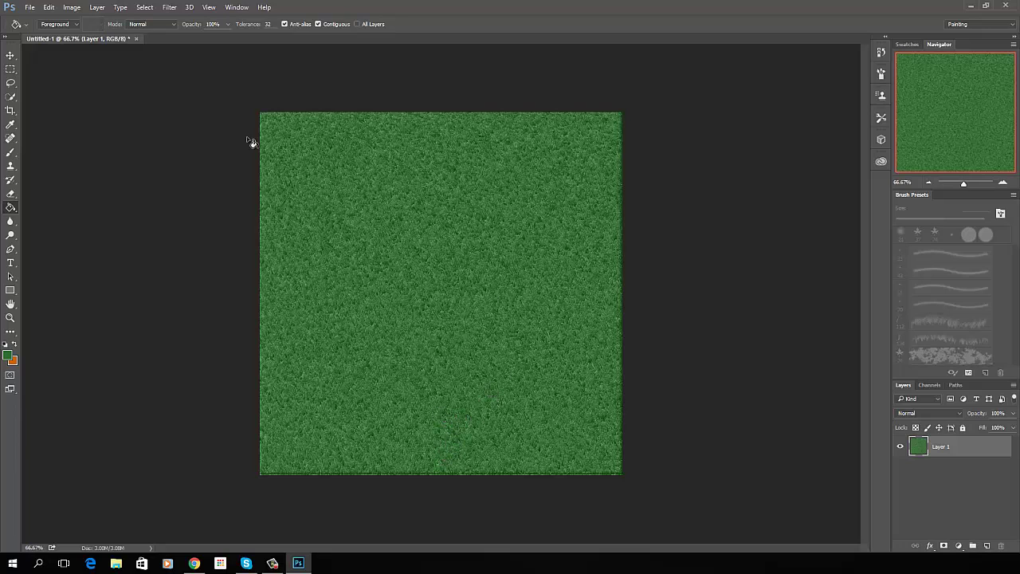
Apply Offset with +512 px horizontal and vertical and Wrap Around
click(169, 8)
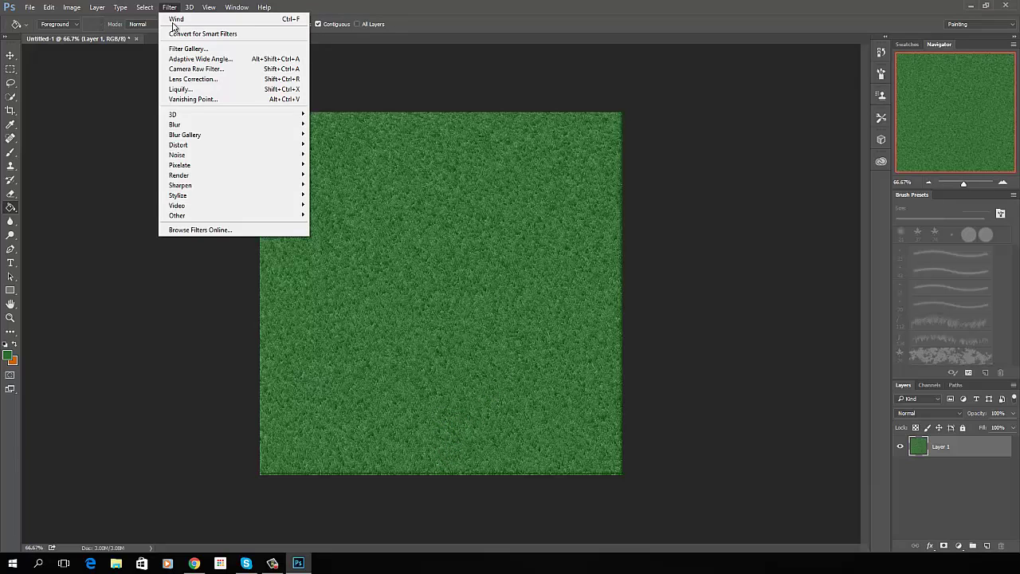
mouse_move(182, 220)
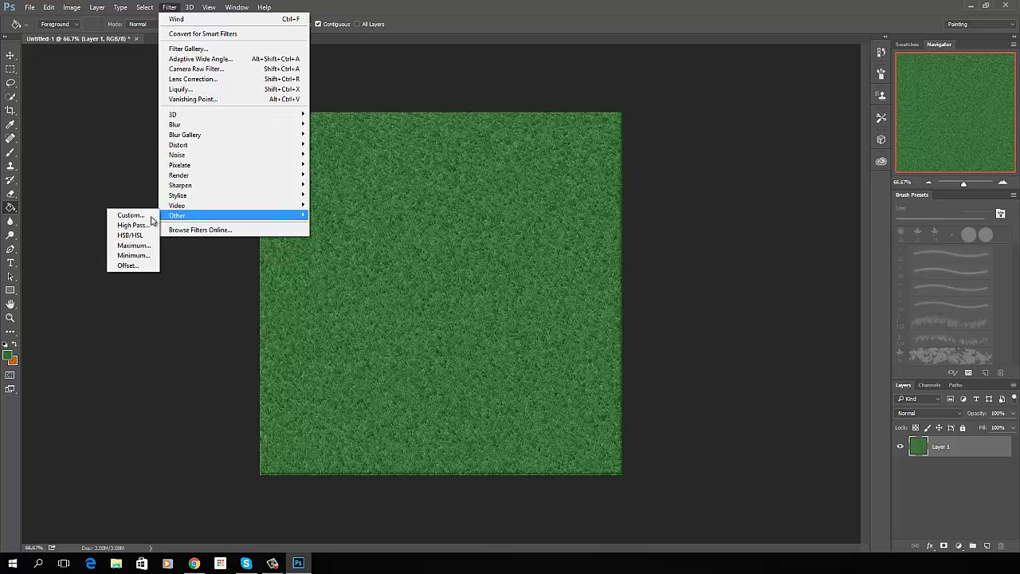
click(130, 267)
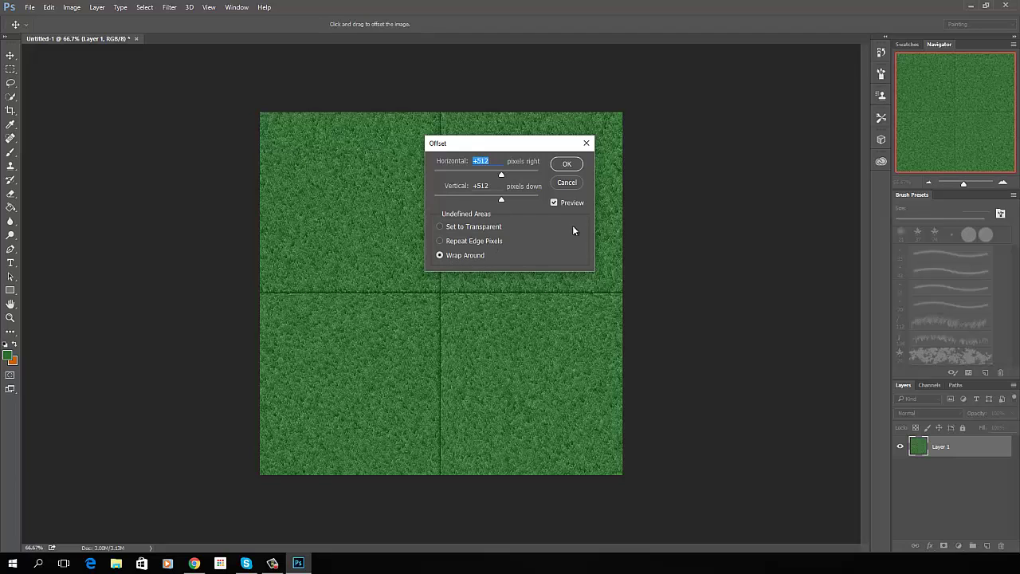
click(566, 164)
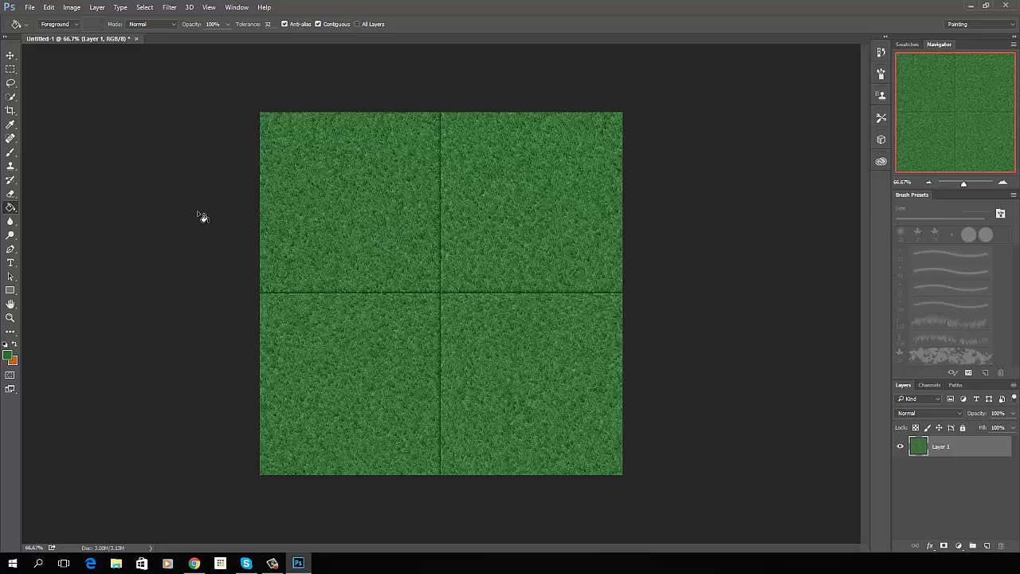
Clone-stamp nearby grass down the vertical seam with a 30 px brush
click(11, 167)
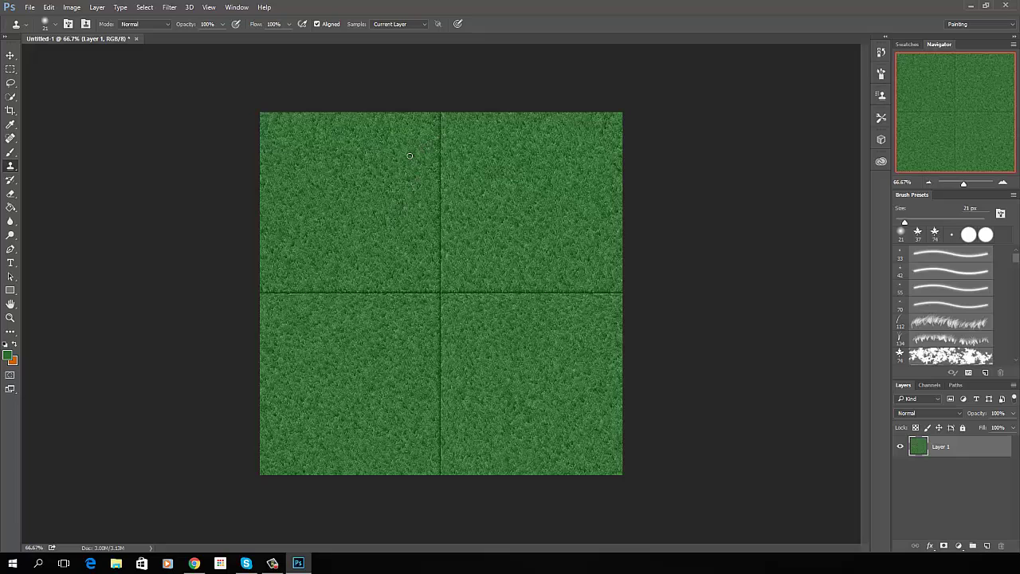
key(bracketright)
mouse_move(440, 116)
mouse_down()
mouse_move(441, 472)
mouse_move(448, 466)
mouse_up()
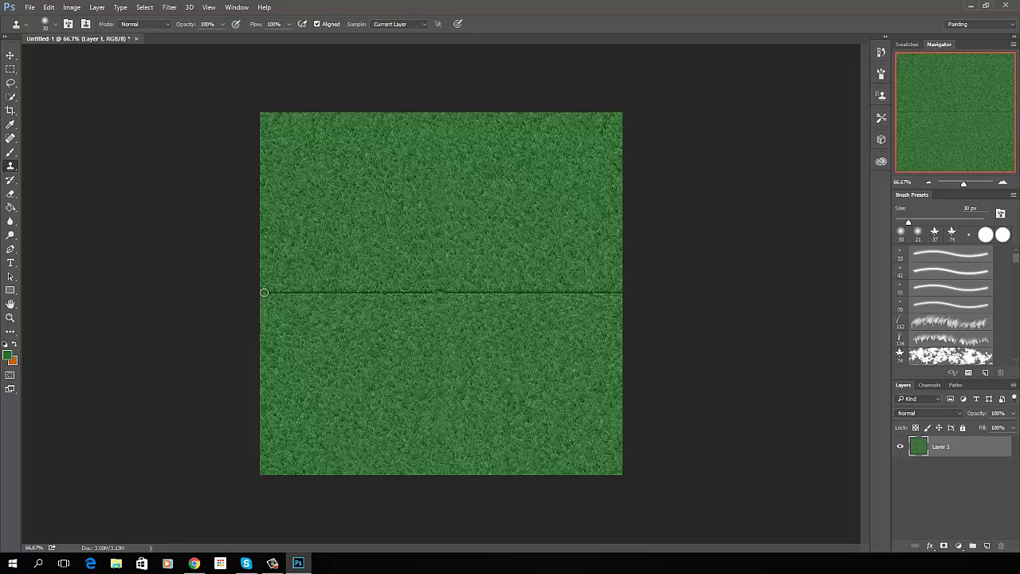
Clone-stamp sampled grass along the horizontal seam across the canvas middle
drag(264, 292, 621, 291)
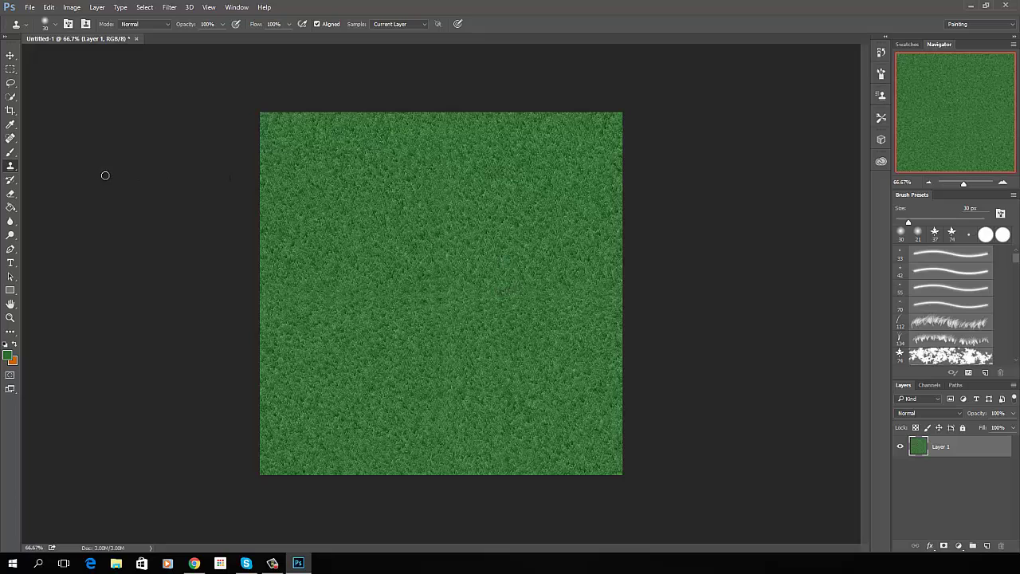
Use the Patch Tool to cover blotchy grass near the top and left edges with nearby grass
click(10, 141)
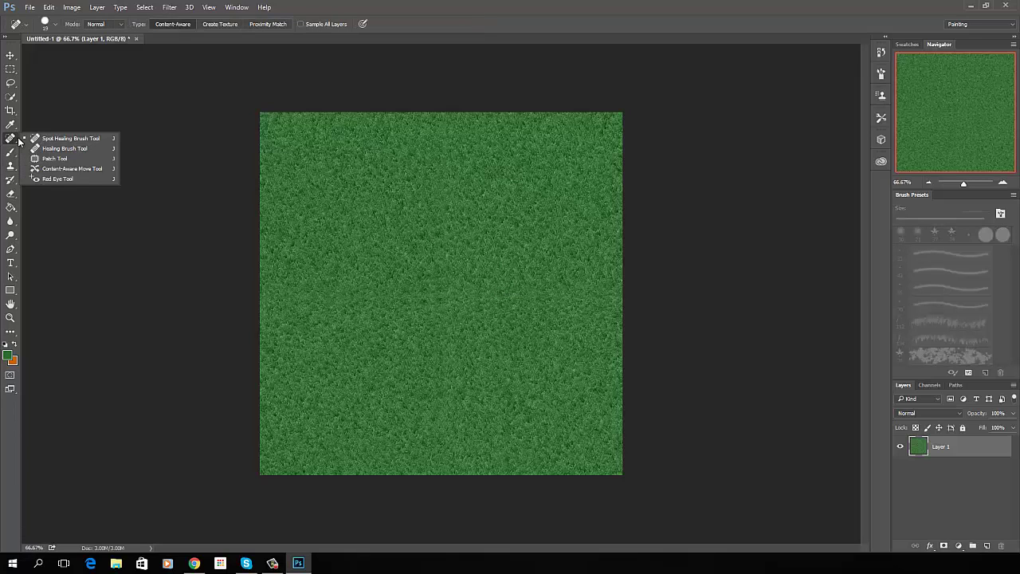
click(55, 160)
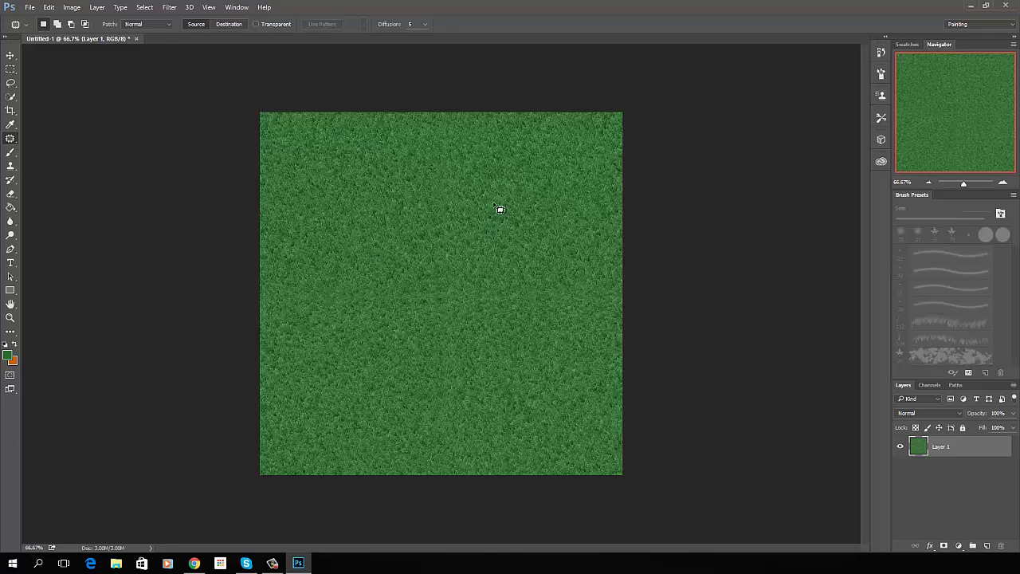
mouse_move(453, 124)
mouse_down()
mouse_move(421, 129)
mouse_move(407, 177)
mouse_move(416, 220)
mouse_move(448, 219)
mouse_move(466, 190)
mouse_move(454, 125)
mouse_up()
drag(452, 189, 333, 188)
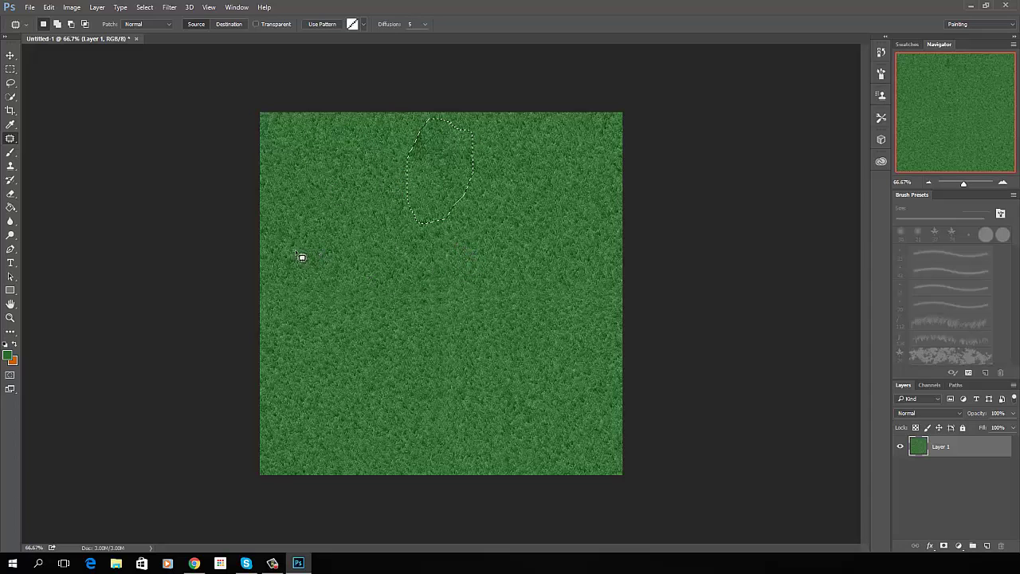
mouse_move(276, 262)
mouse_down()
mouse_move(258, 310)
mouse_move(277, 334)
mouse_move(349, 330)
mouse_move(376, 314)
mouse_move(366, 263)
mouse_move(292, 257)
mouse_up()
mouse_move(325, 295)
mouse_down()
mouse_move(335, 346)
mouse_move(407, 382)
mouse_move(414, 414)
mouse_up()
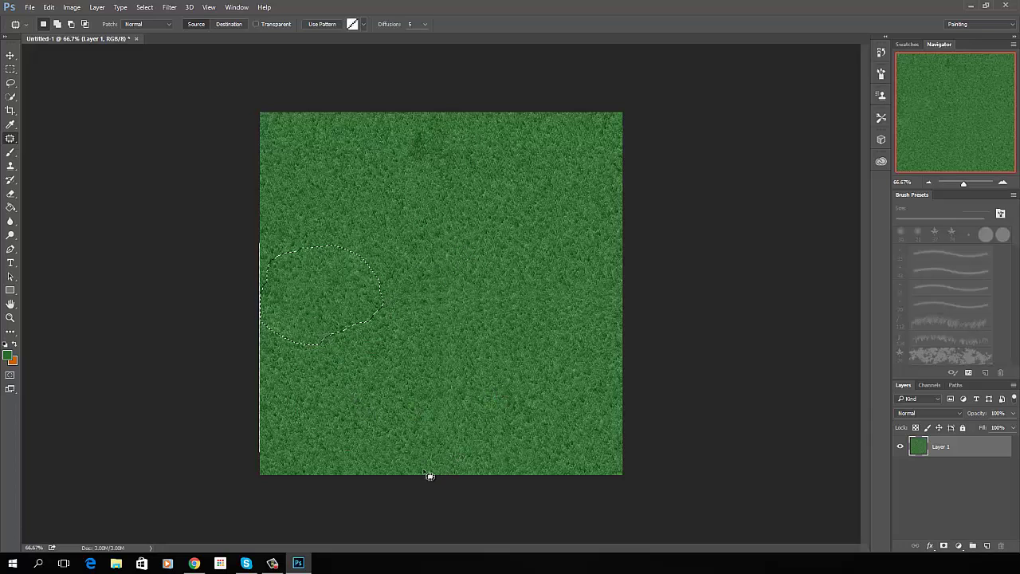
Patch uneven grass near the bottom and right edges, then outline another area near the centre
mouse_move(431, 474)
mouse_down()
mouse_move(467, 464)
mouse_move(475, 421)
mouse_move(460, 382)
mouse_move(437, 361)
mouse_move(398, 387)
mouse_move(391, 440)
mouse_move(410, 475)
mouse_move(444, 478)
mouse_up()
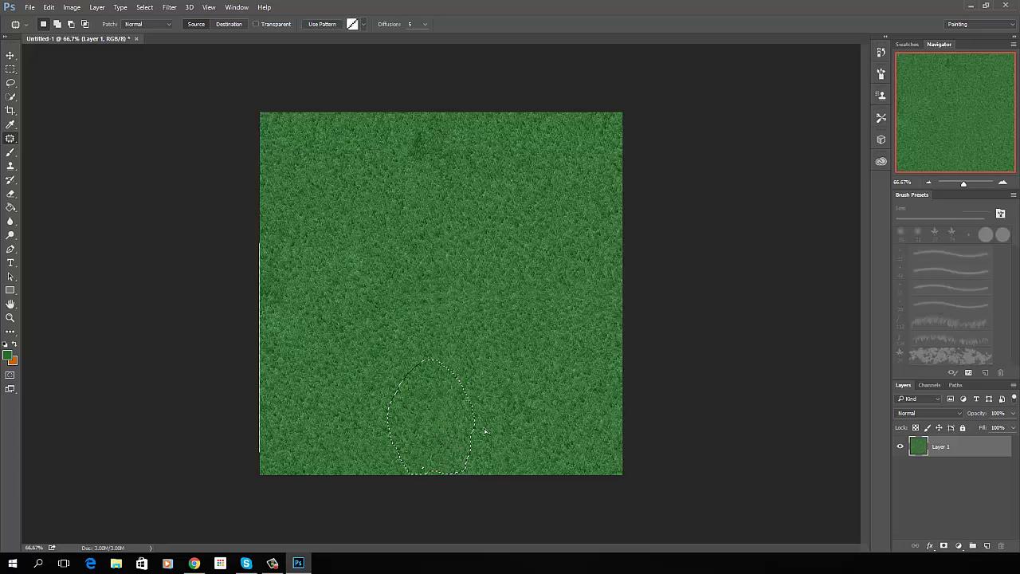
click(555, 424)
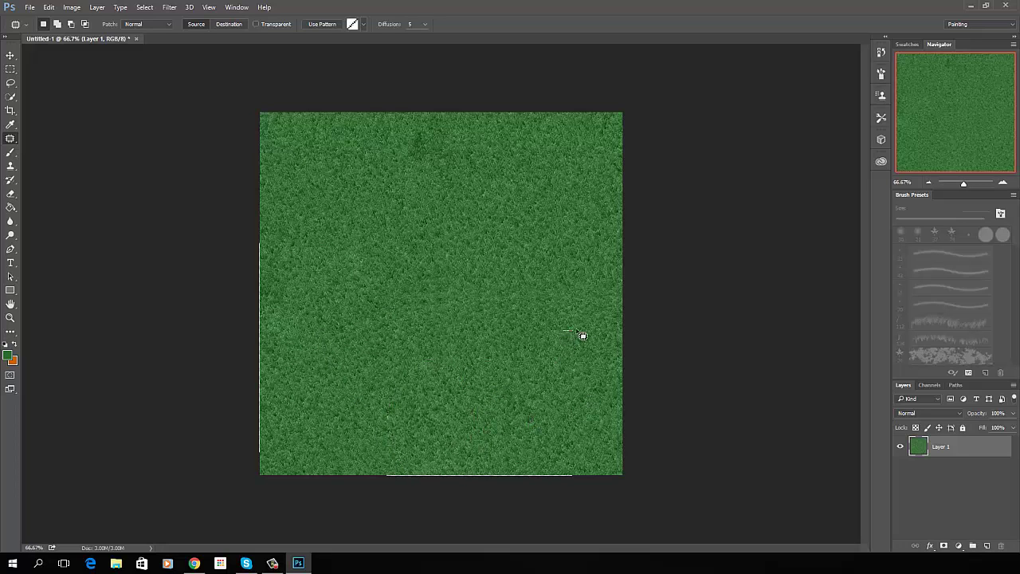
mouse_move(617, 305)
mouse_down()
mouse_move(556, 250)
mouse_move(499, 314)
mouse_up()
drag(565, 337, 565, 335)
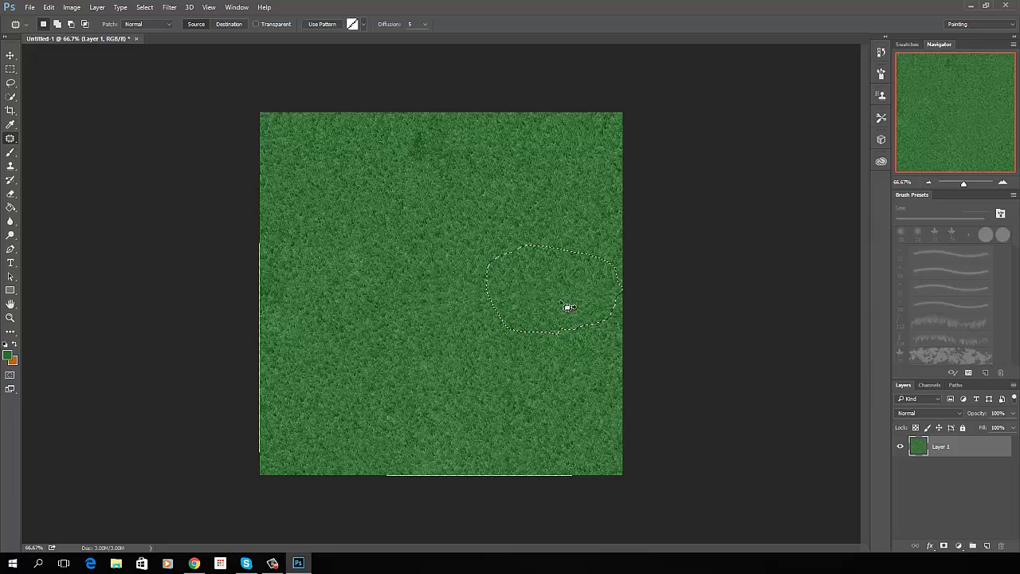
click(510, 365)
mouse_move(461, 227)
mouse_down()
mouse_move(432, 219)
mouse_move(381, 245)
mouse_move(420, 326)
mouse_move(466, 340)
mouse_up()
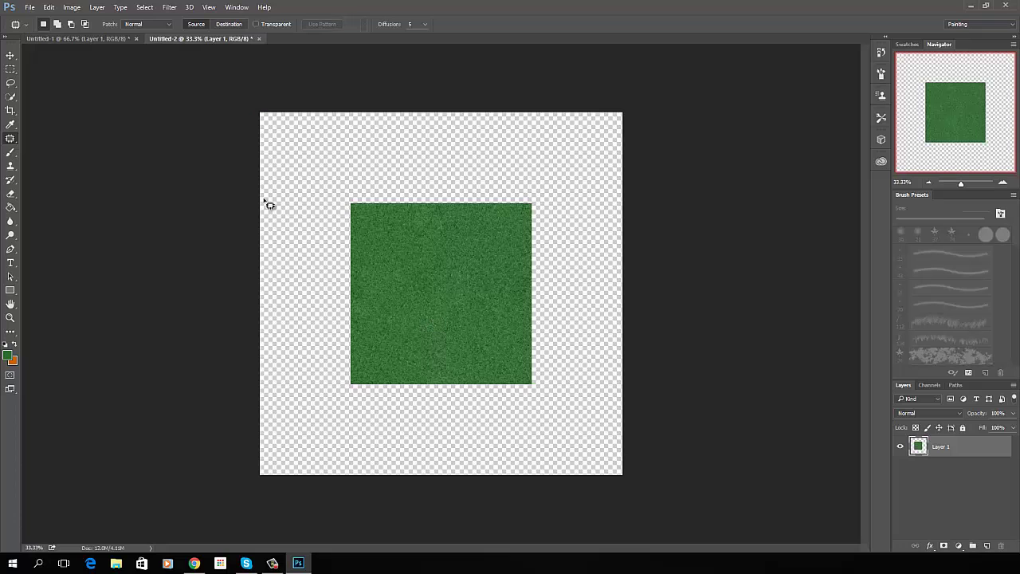
Move the grass tile into the lower-left corner of the Untitled-2 canvas
click(11, 55)
drag(453, 297, 367, 386)
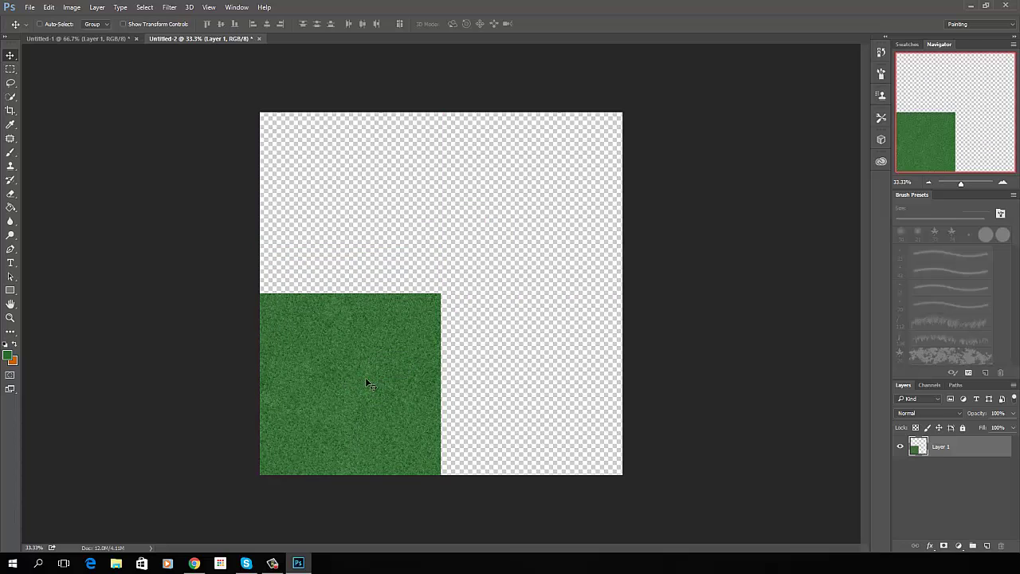
Copy the grass tile to the top-left quarter and merge it, filling the left half
alt+click(366, 385)
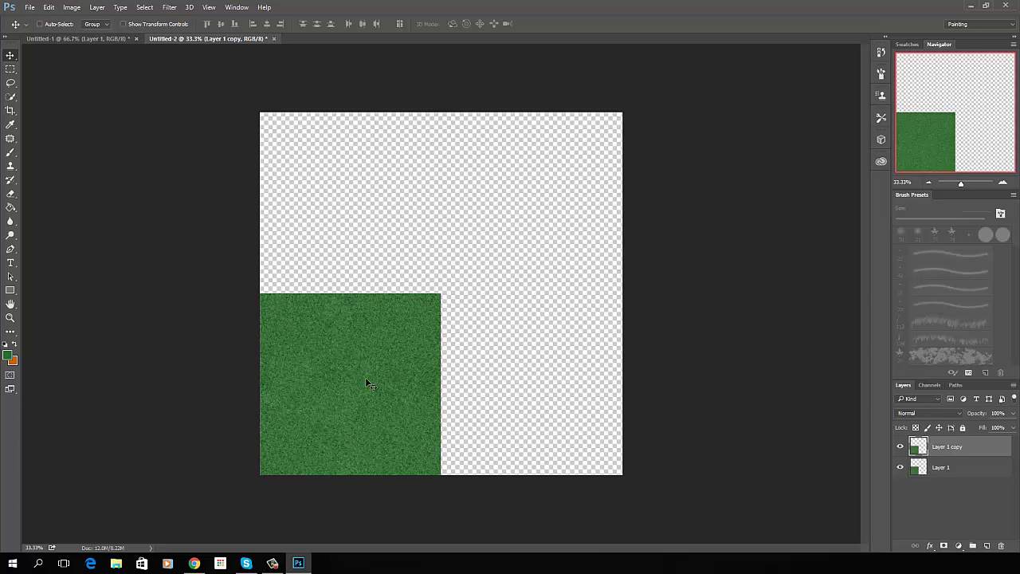
drag(363, 383, 361, 209)
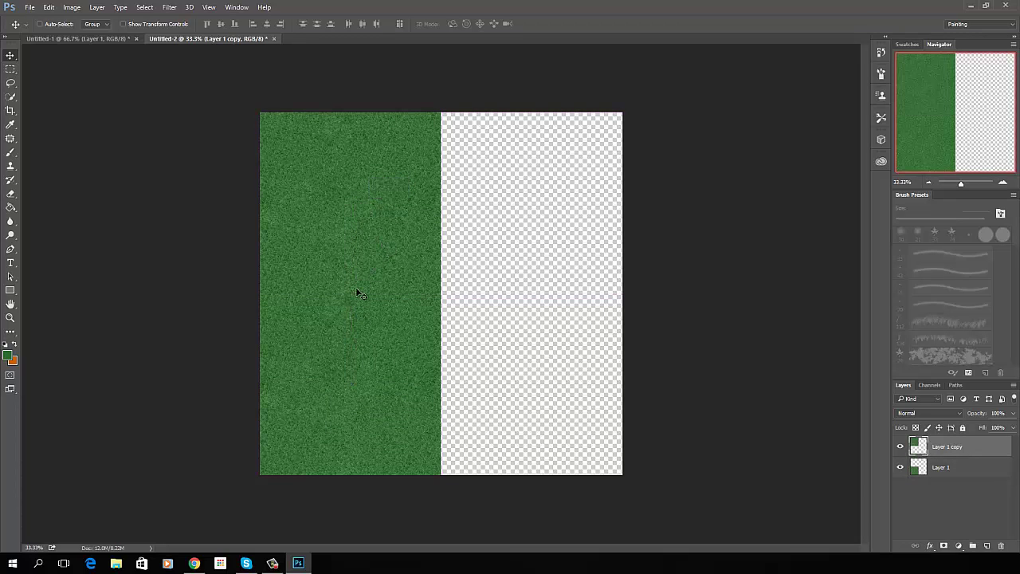
key(ctrl)
key(ctrl+e)
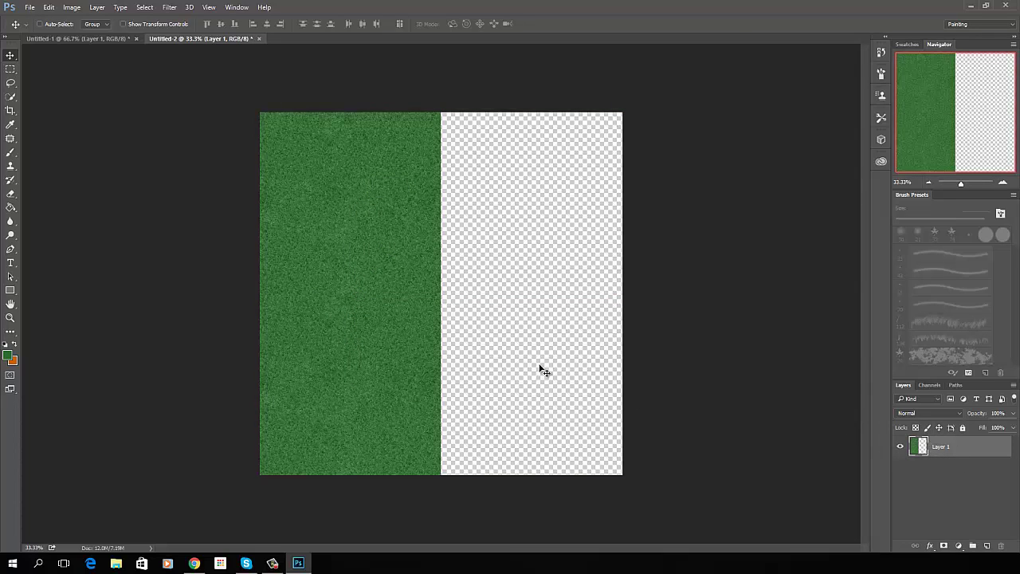
Duplicate the left-half grass, move it into the right half, and merge into one layer
key(ctrl)
key(ctrl+j)
drag(380, 330, 554, 336)
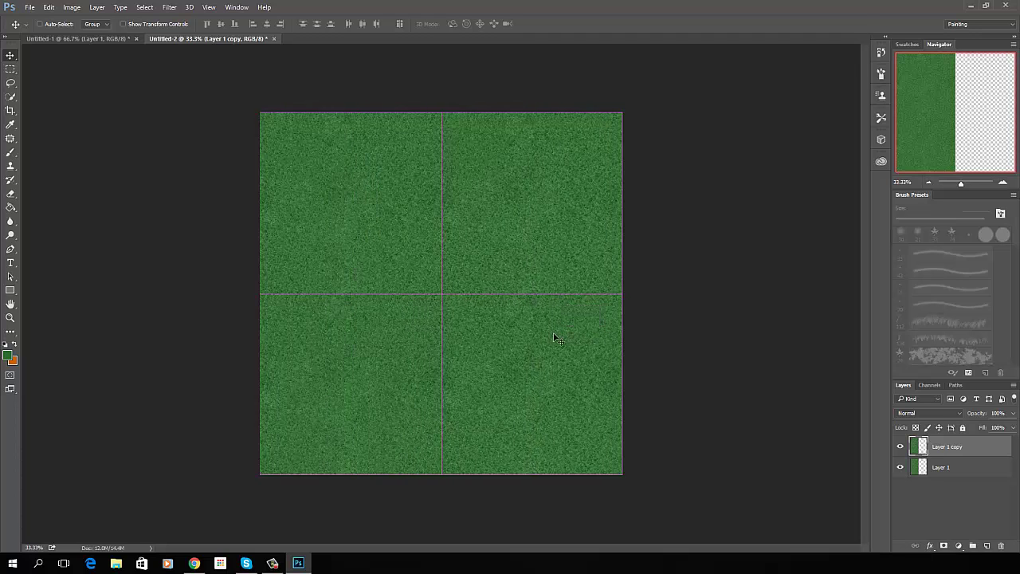
key(ctrl)
key(ctrl+e)
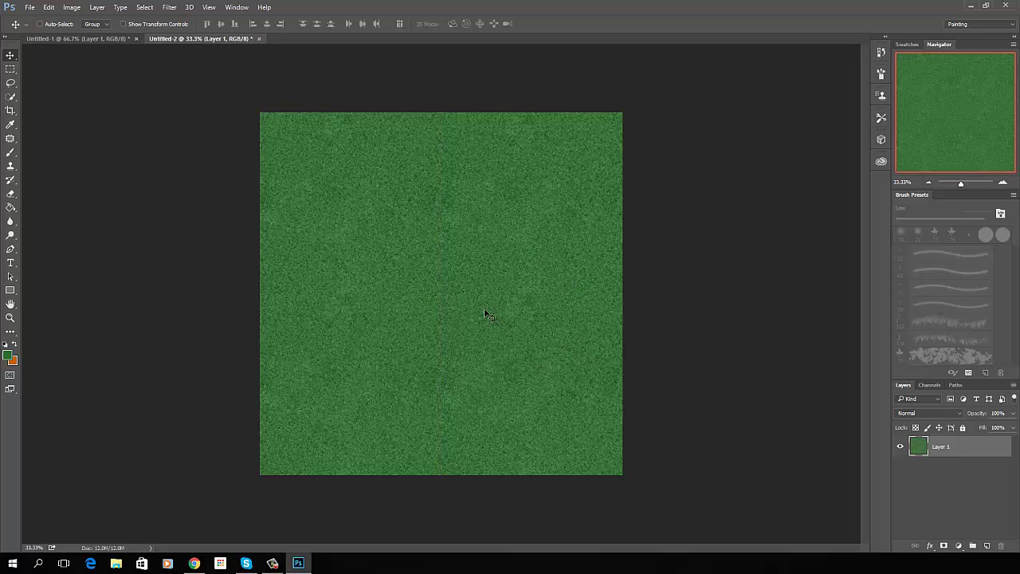
Return to Untitled-1, deselect, and inspect the grass at 100% and 200% before zooming out
click(95, 39)
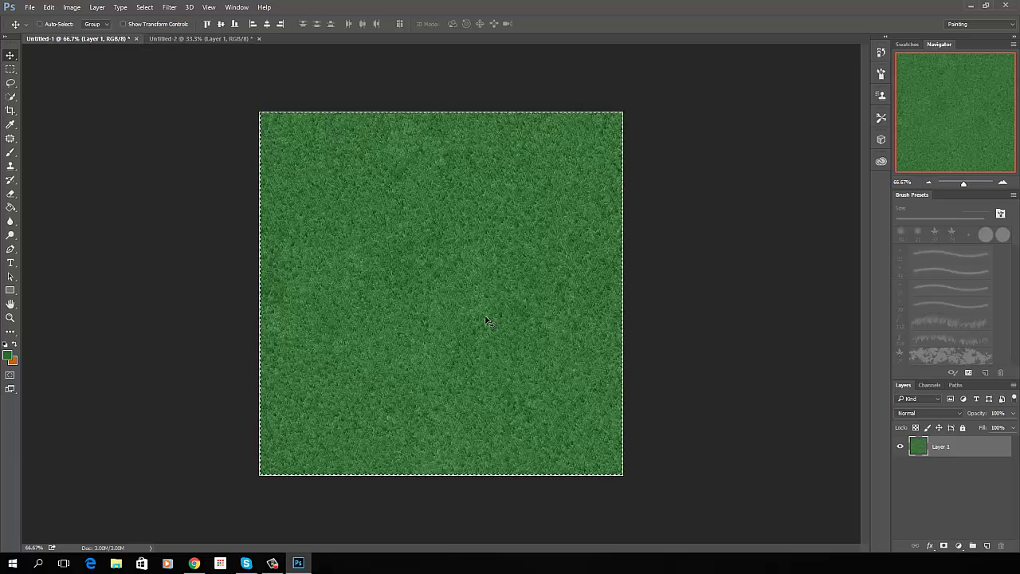
key(ctrl+d)
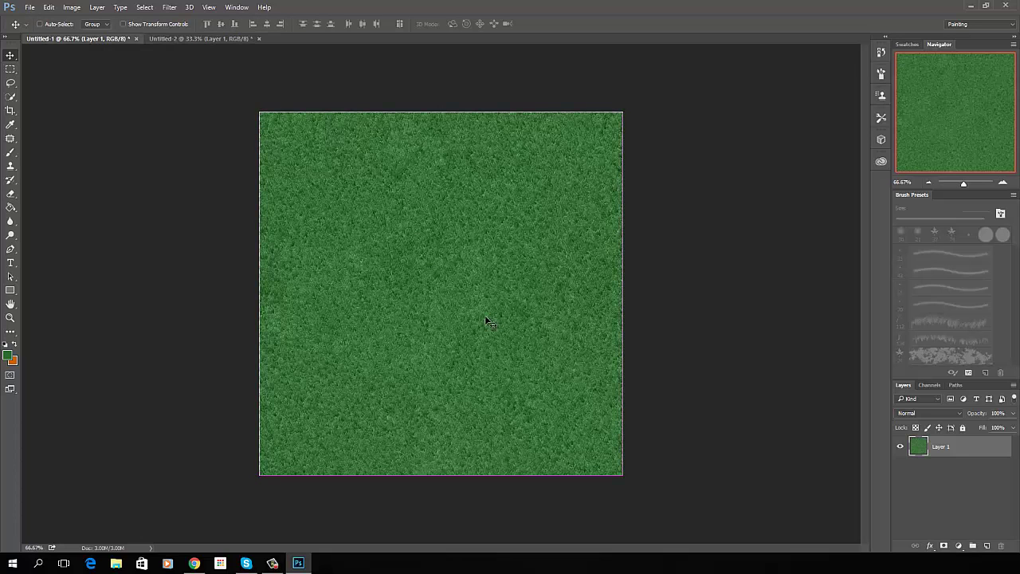
key(ctrl+plus)
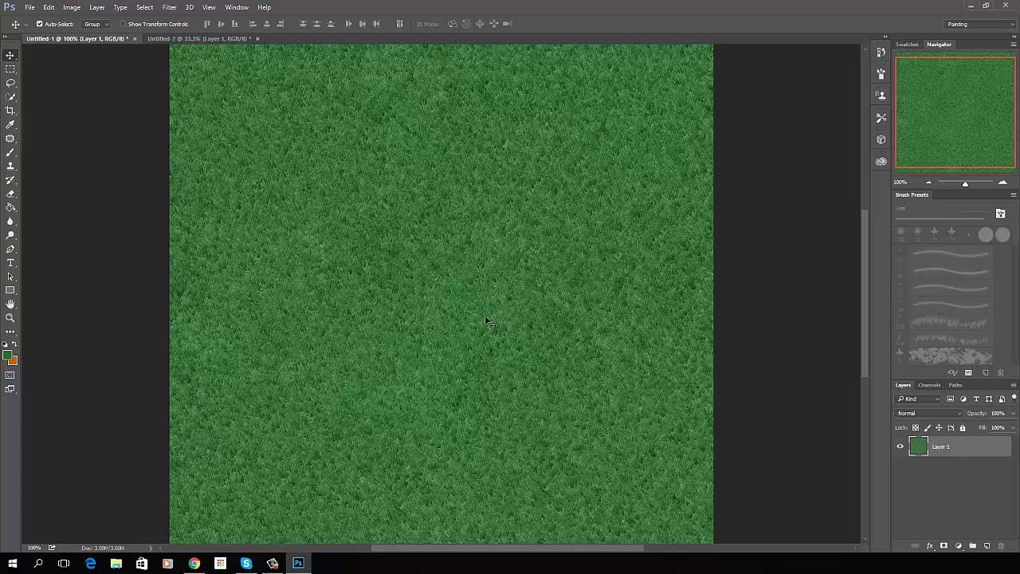
key(ctrl+plus)
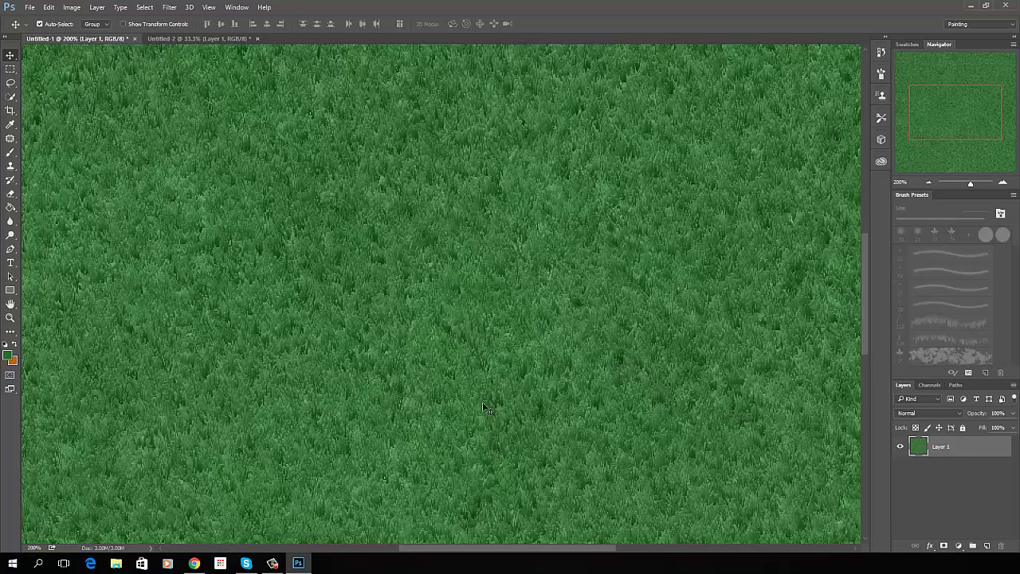
key(ctrl+minus)
key(ctrl+minus)
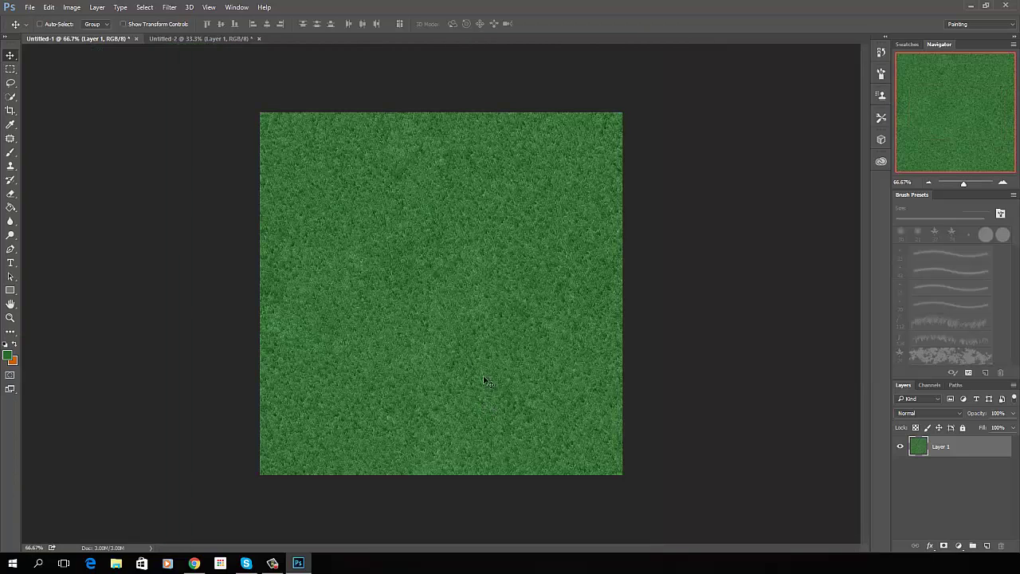